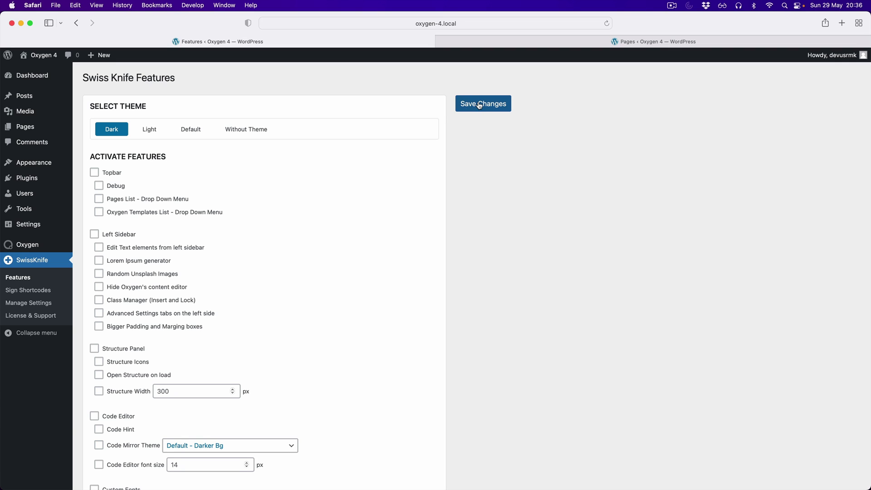
Set the Swiss Knife theme to Without Theme and save the changes.
scroll(385, 206, down, 5)
scroll(385, 206, up, 6)
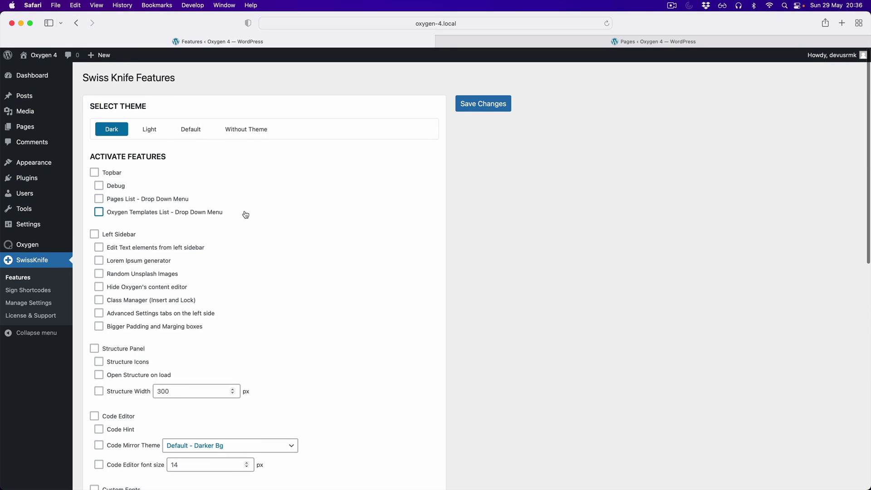
scroll(259, 212, down, 4)
scroll(265, 210, down, 7)
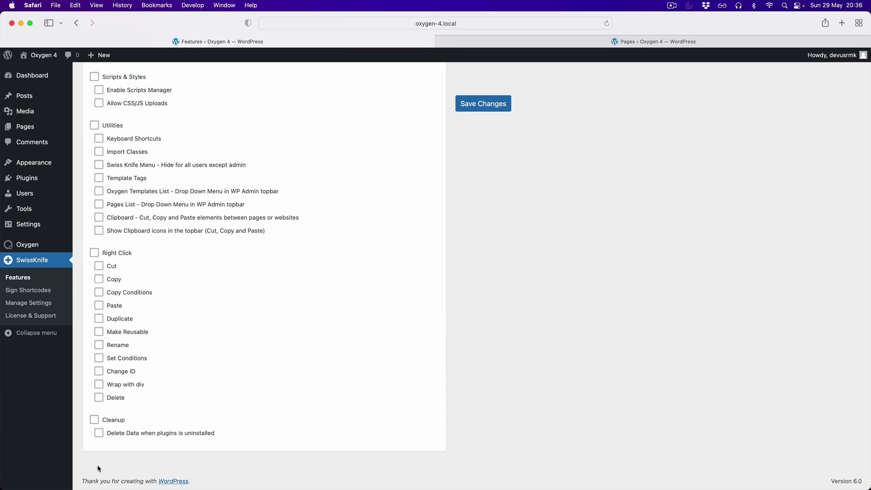
scroll(379, 358, up, 15)
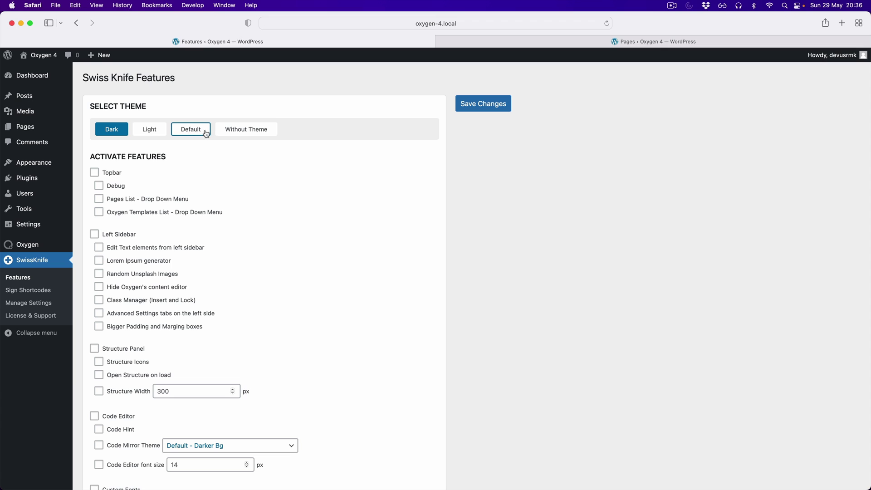
click(245, 132)
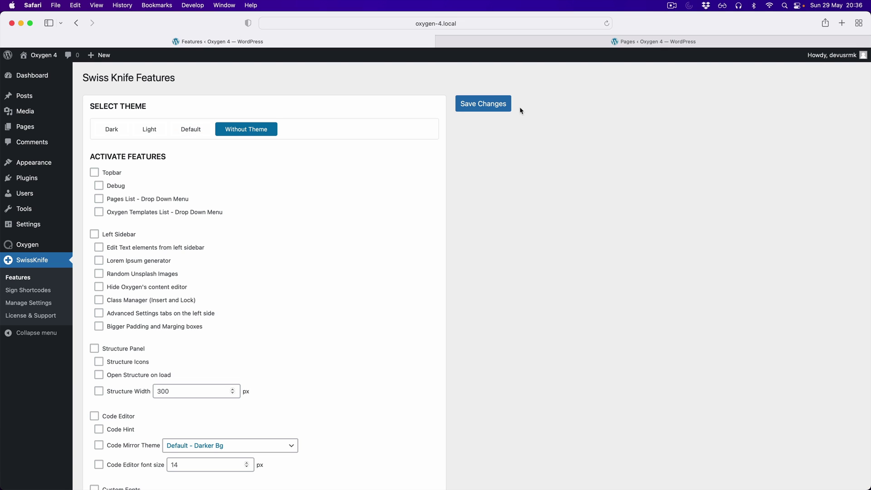
click(495, 104)
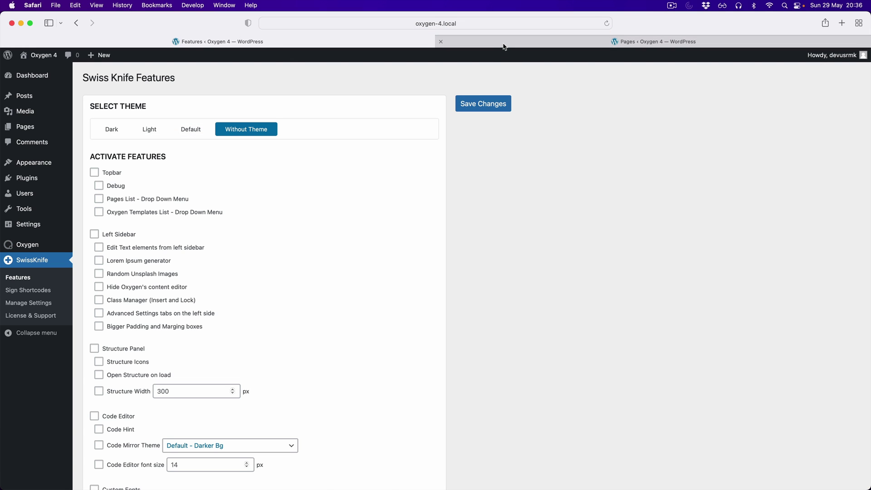
Open the Front Page from the Pages list for editing in the Oxygen builder in a new browser tab and view it.
click(502, 43)
super+click(212, 209)
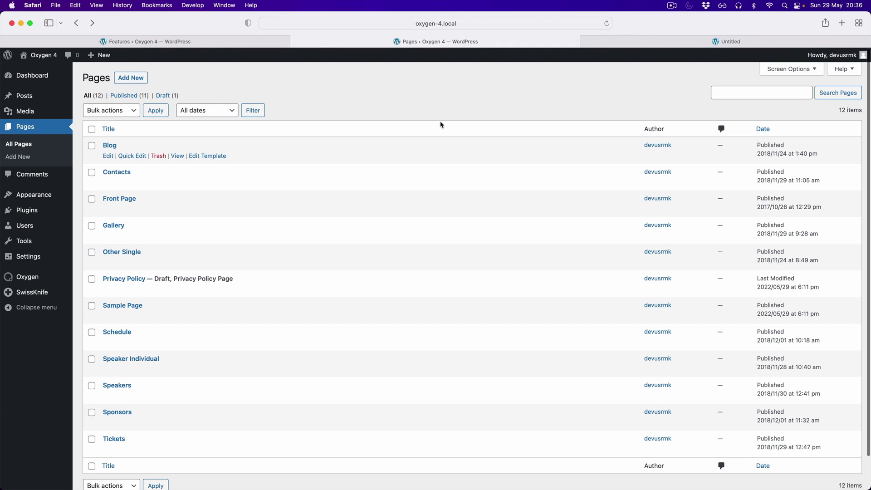
click(215, 39)
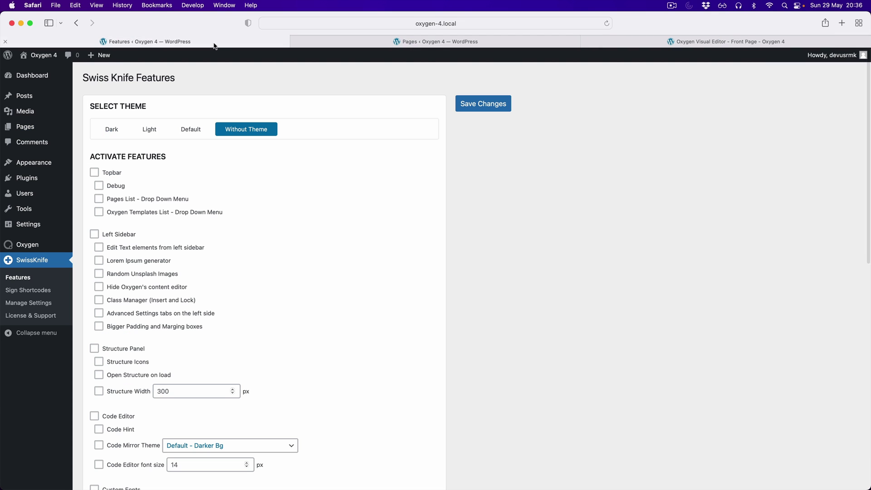
click(634, 45)
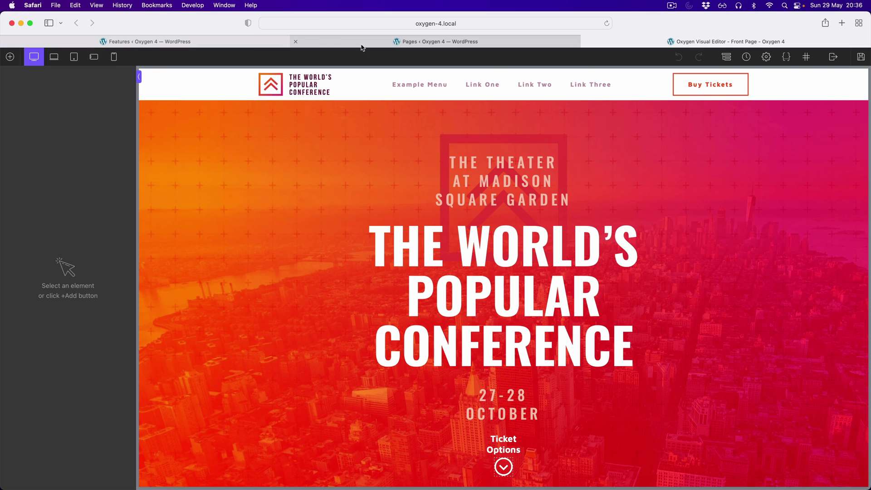
Set the Swiss Knife theme to Default and save the changes.
click(202, 44)
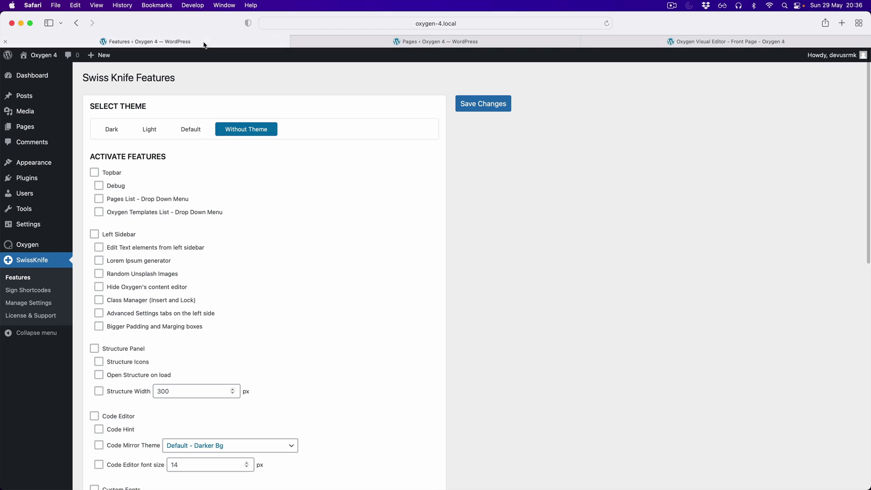
click(194, 129)
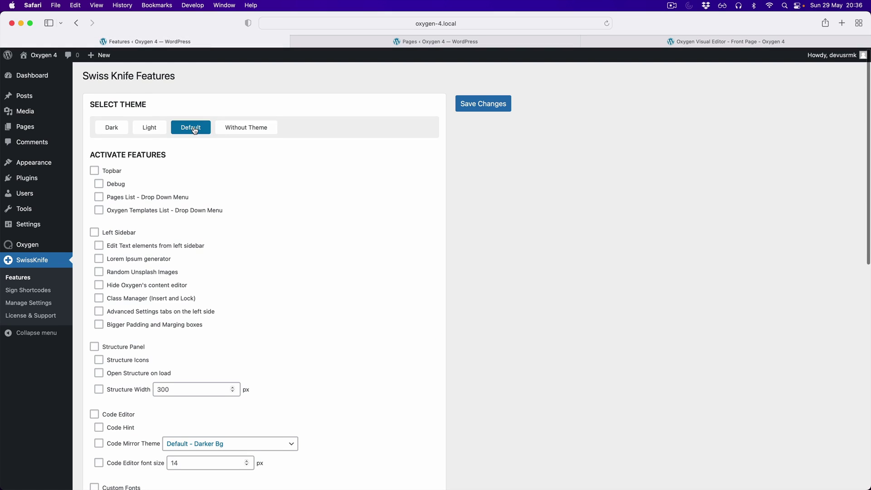
click(484, 103)
Examine the Default theme in the Front Page builder using the hero heading's primary and advanced settings.
click(619, 43)
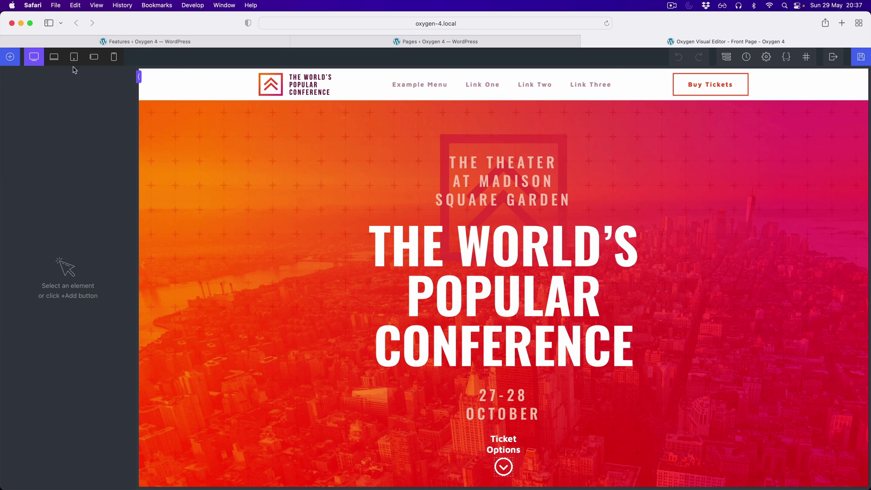
click(496, 304)
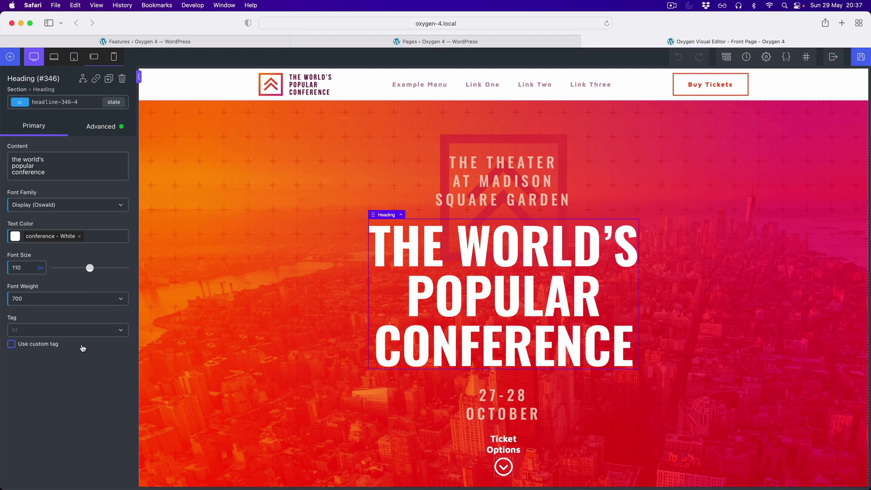
click(103, 132)
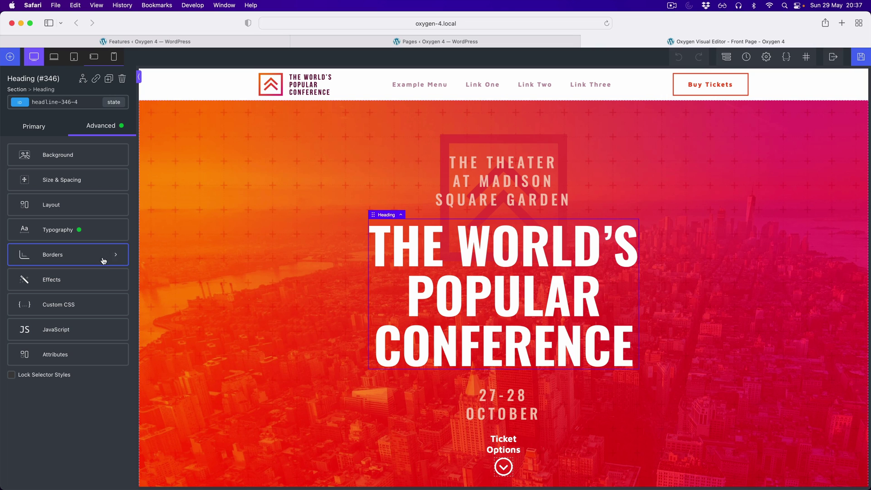
Set the Swiss Knife theme to Light and save the changes.
click(252, 41)
click(150, 124)
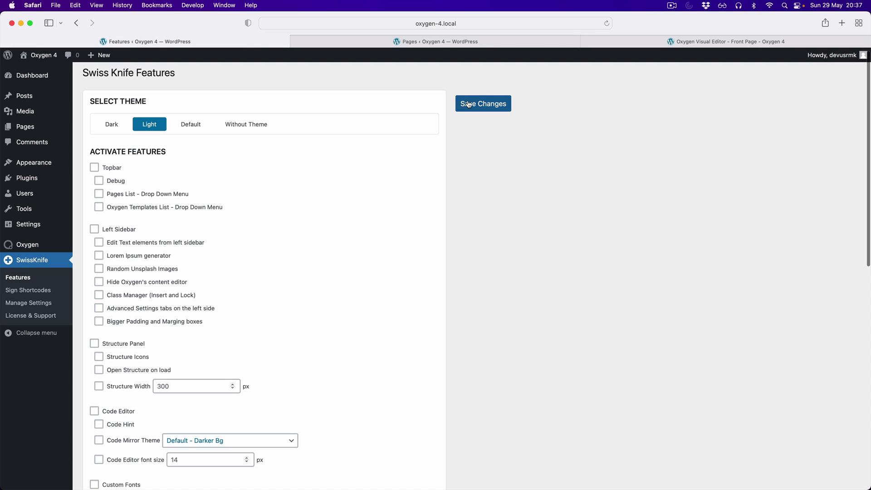
click(484, 104)
Reload the Front Page builder and select the hero heading to examine its settings in the Light theme.
click(622, 43)
key(super+r)
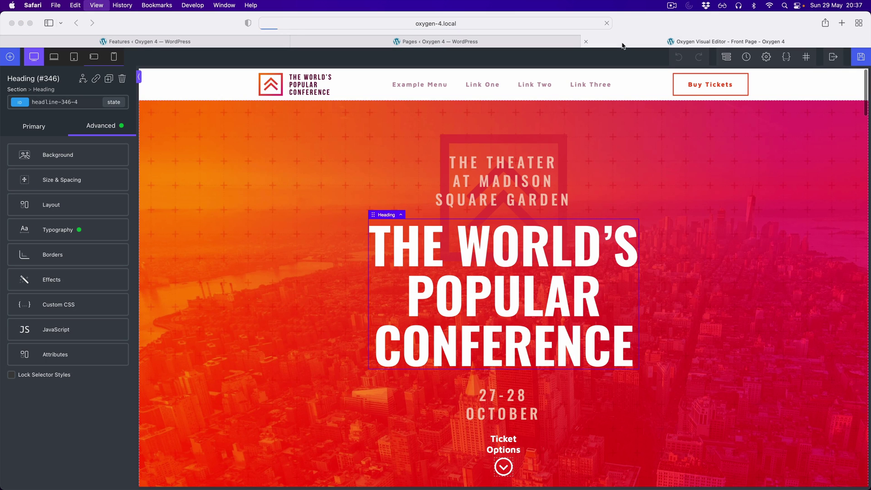
click(457, 192)
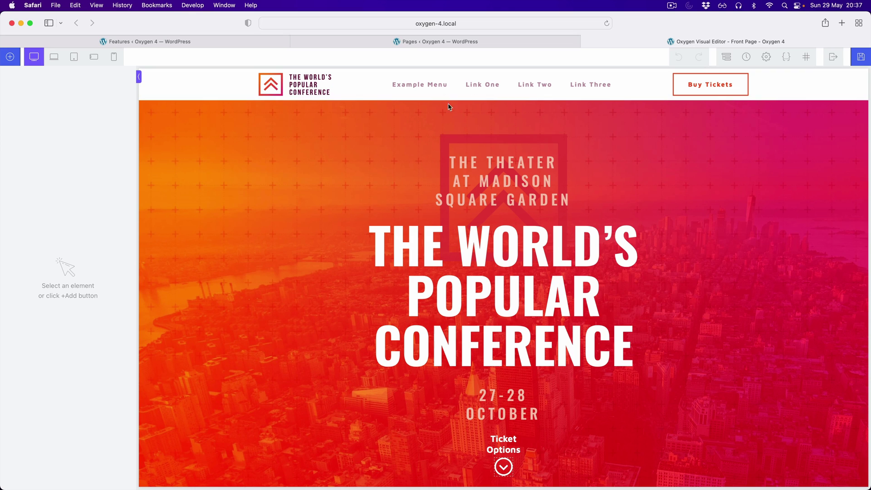
click(497, 280)
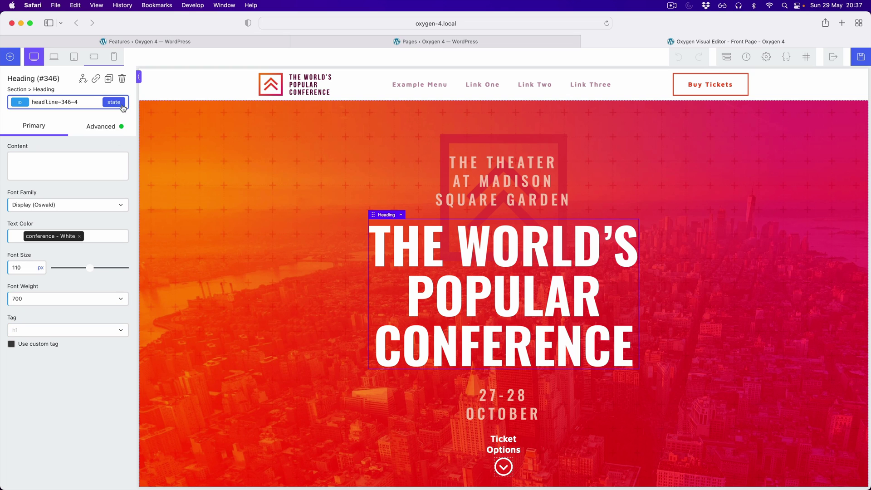
Set the Swiss Knife theme to Dark and save the changes.
click(238, 40)
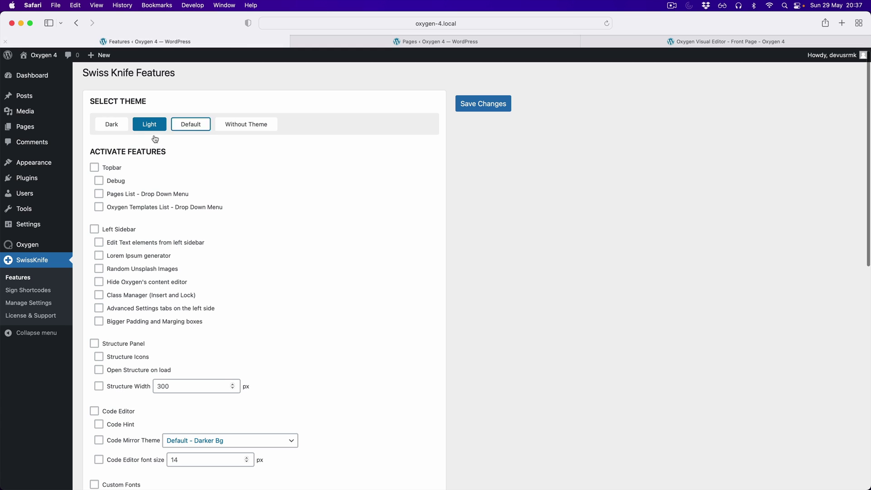
click(112, 125)
click(483, 104)
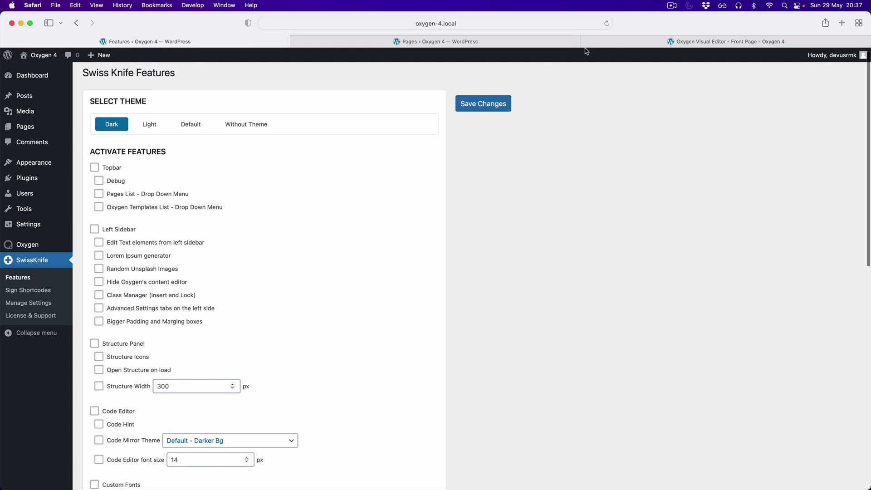
Reload the Front Page builder with the Dark theme applied.
click(614, 41)
key(super+r)
click(455, 195)
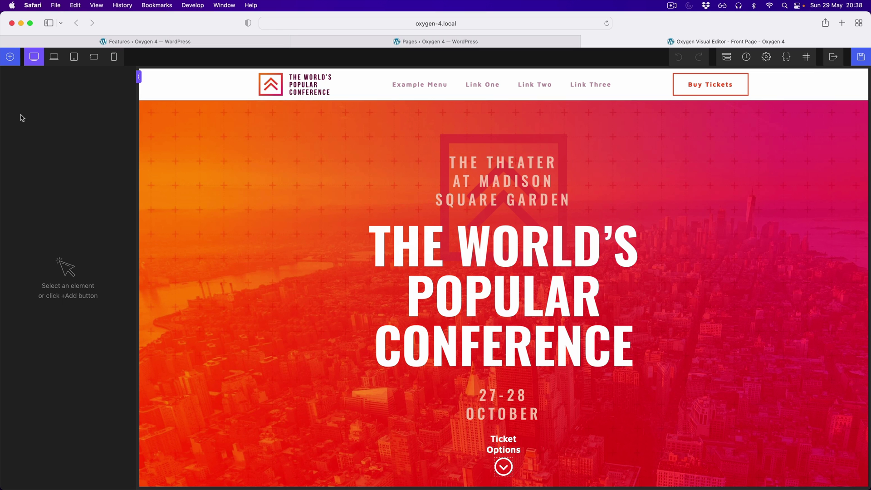
Show the page structure and expand Hero Section, its Link Wrapper, Tickets, its Columns and the last Div inside them.
click(727, 58)
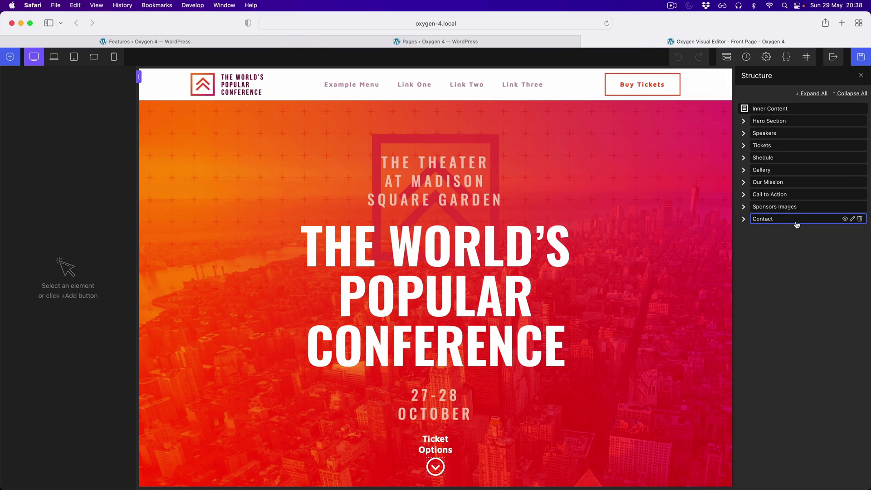
click(745, 121)
click(749, 182)
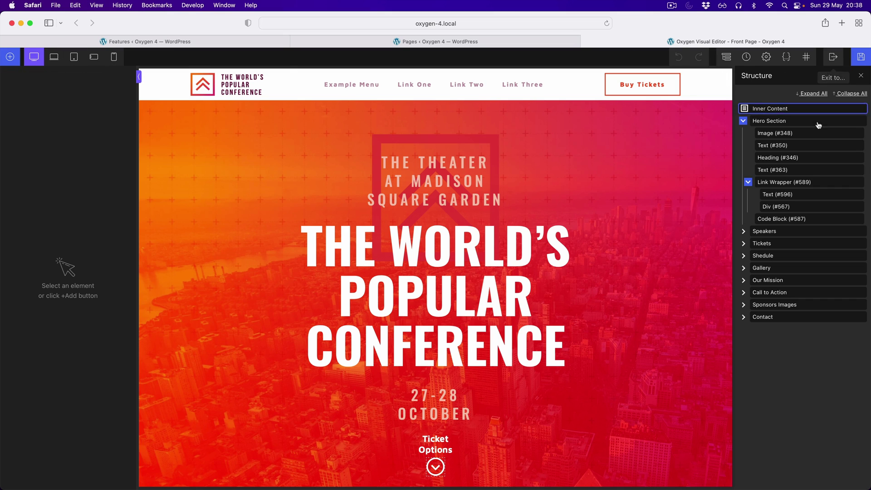
click(743, 243)
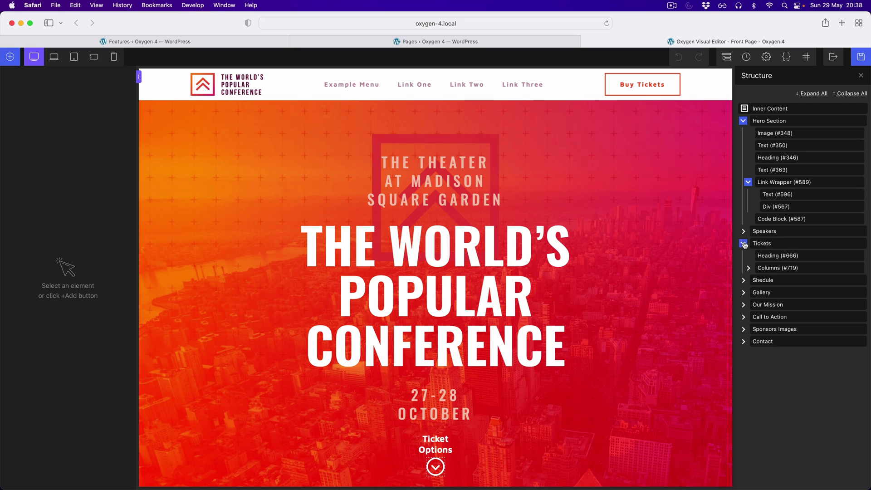
click(748, 268)
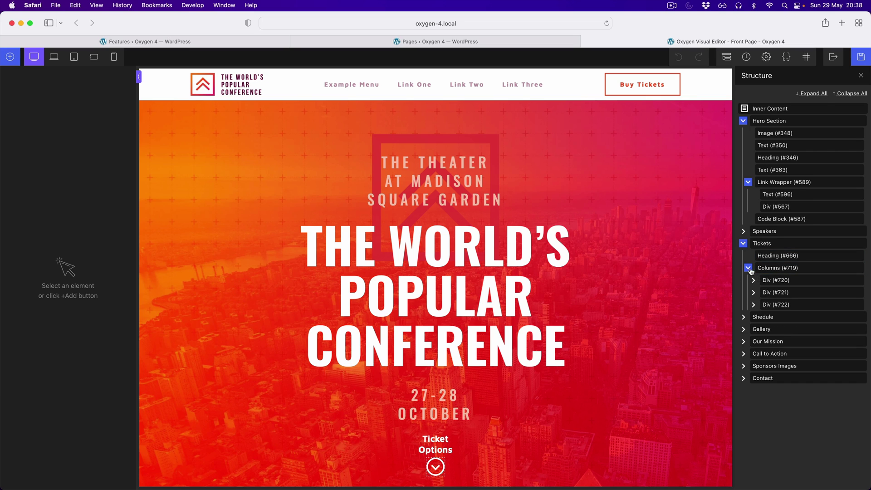
click(753, 306)
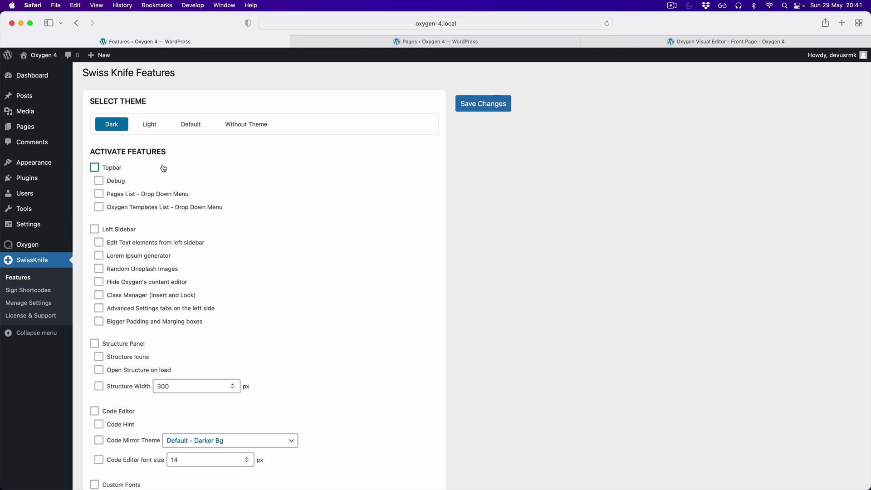
Activate the Topbar feature group in Swiss Knife, save the changes and reload the Front Page builder.
click(113, 168)
click(478, 111)
click(624, 41)
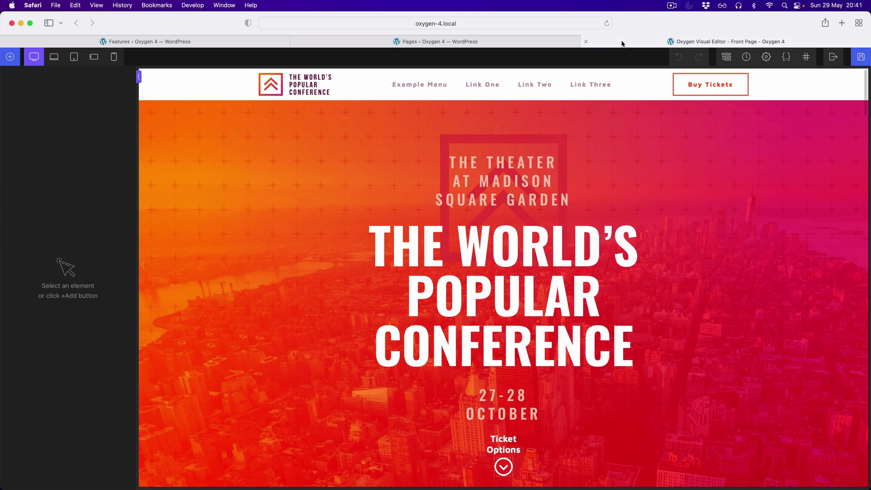
key(super+r)
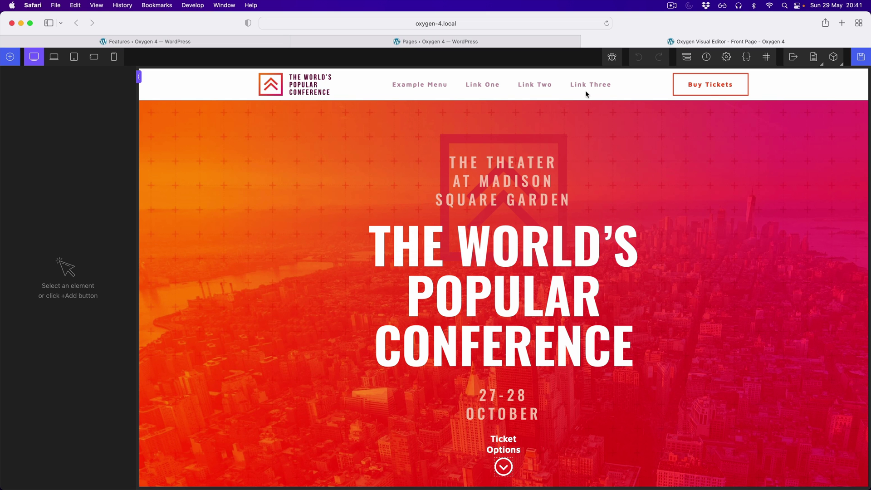
Turn on the debug outlines in the builder and examine the element boundaries from the hero to the Speakers section.
click(612, 58)
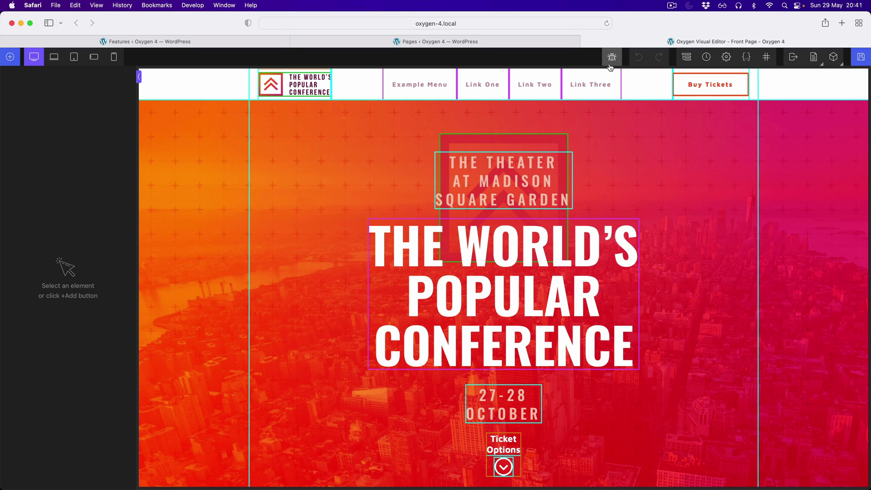
scroll(511, 259, down, 10)
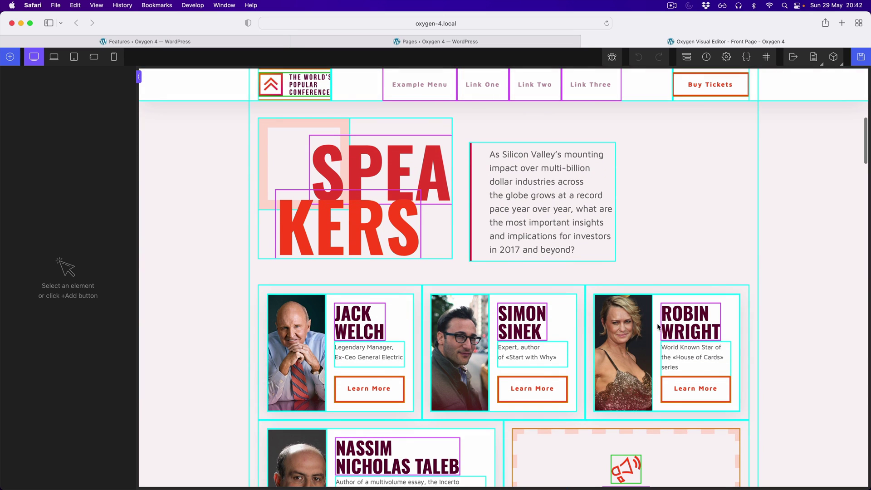
scroll(656, 322, down, 5)
scroll(593, 321, down, 2)
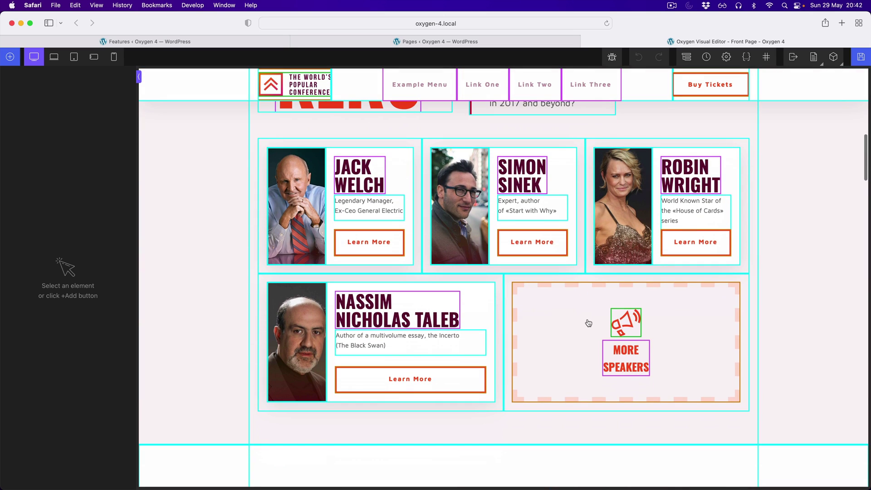
scroll(592, 323, up, 5)
scroll(595, 320, up, 12)
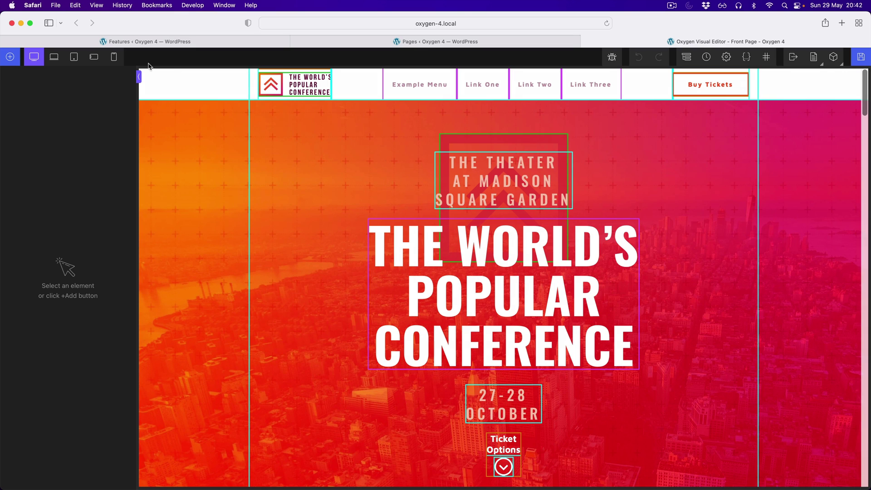
Examine the debug outlines down the page in the tablet view and return to the desktop view.
click(74, 57)
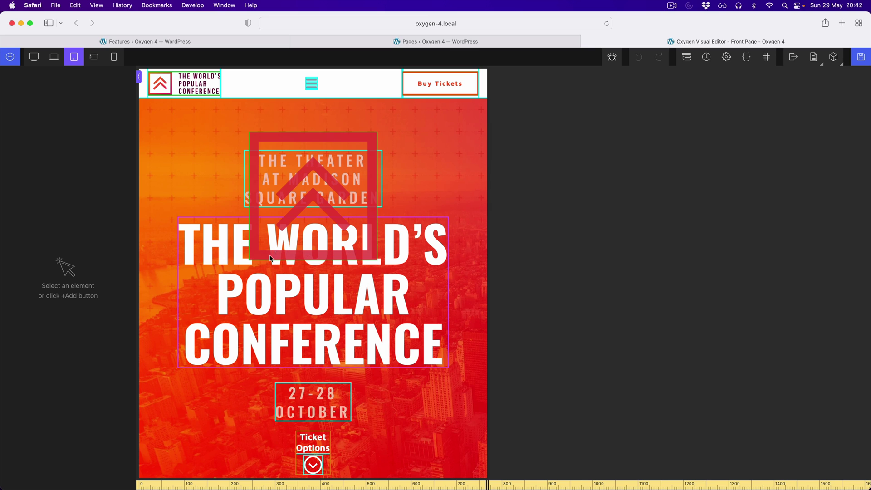
scroll(270, 258, down, 15)
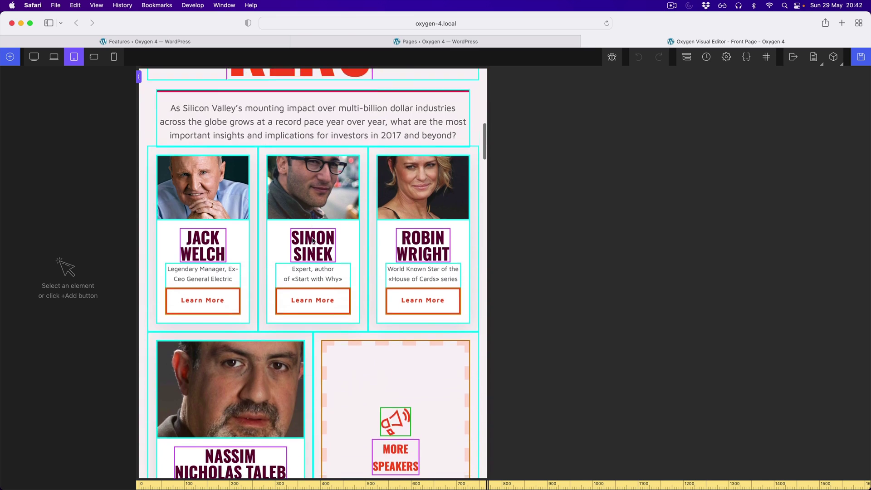
scroll(313, 239, down, 6)
scroll(313, 239, up, 12)
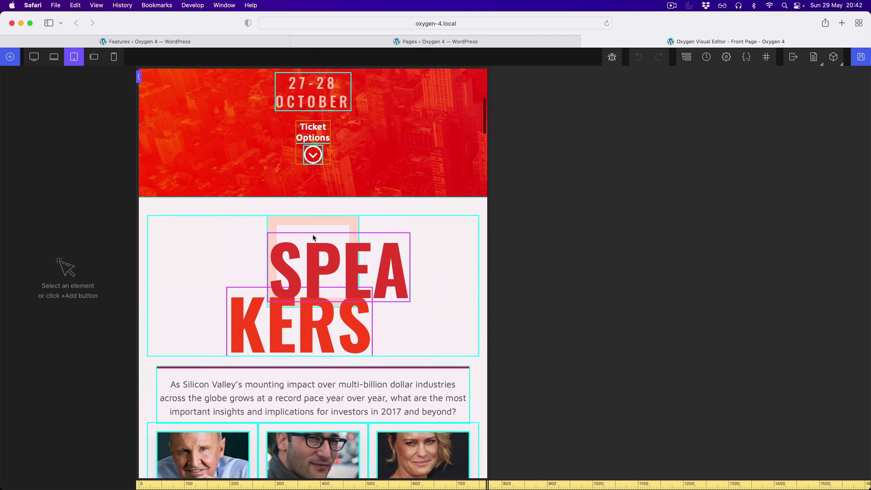
scroll(313, 238, up, 5)
click(34, 57)
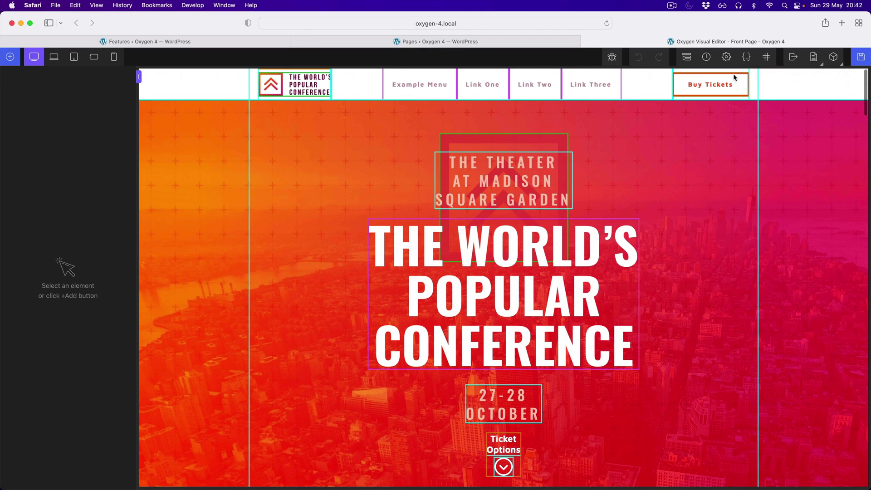
Open Sample Page's preview and its WordPress editor from the pages list, returning to the Front Page builder after each.
click(814, 59)
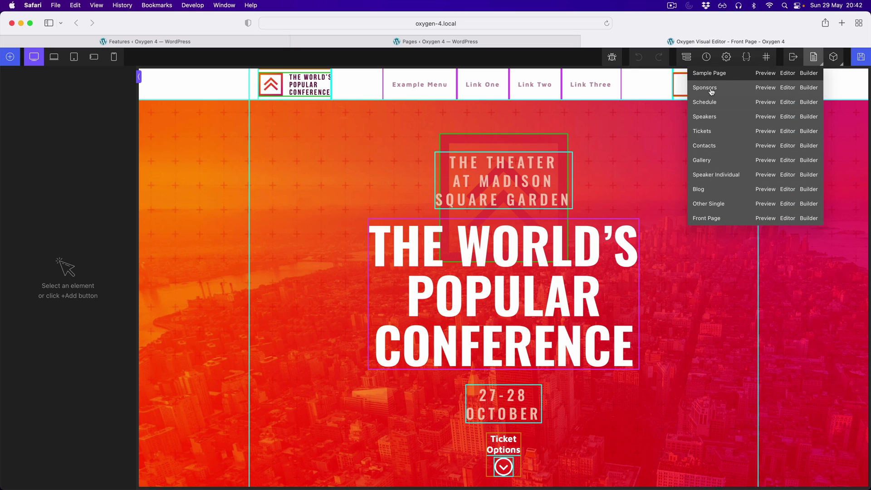
click(766, 74)
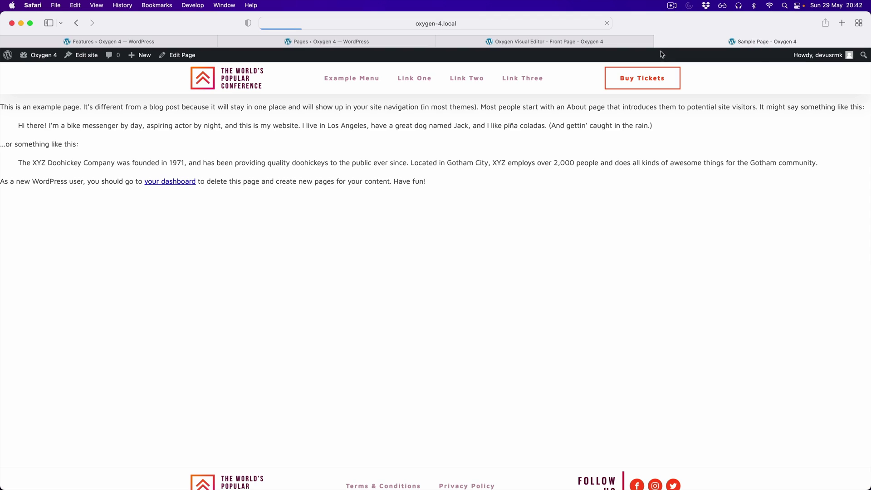
click(661, 41)
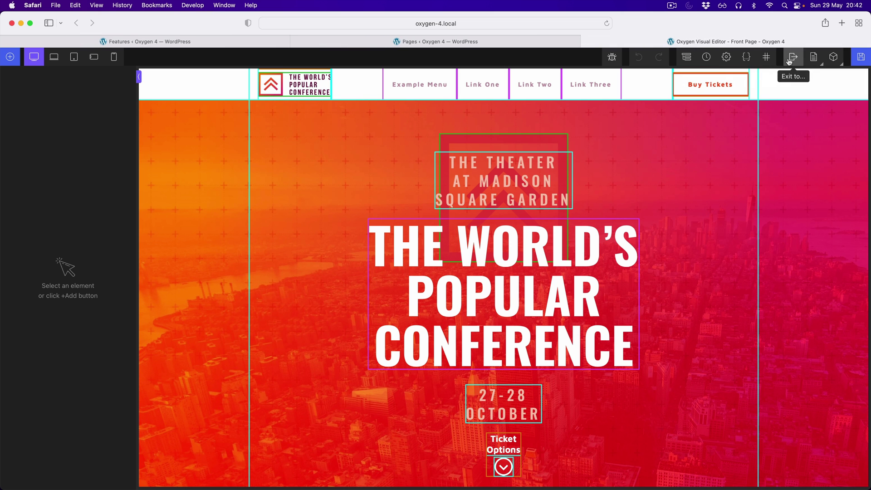
click(812, 59)
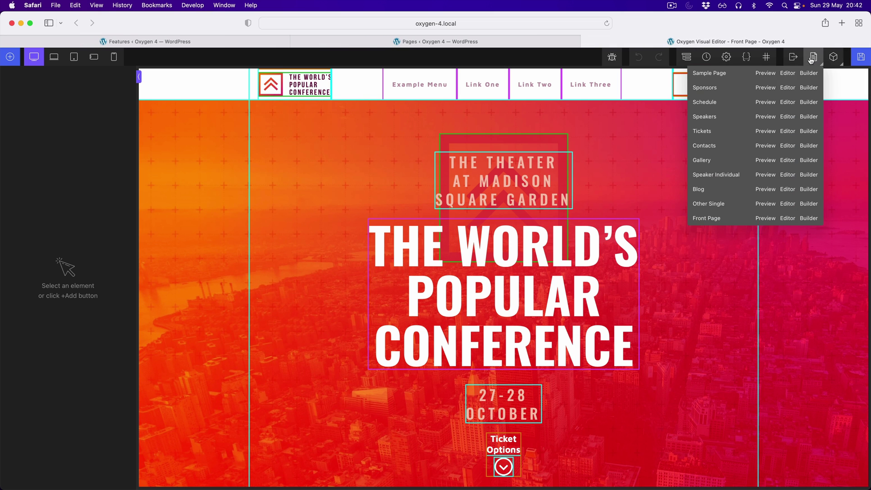
click(789, 74)
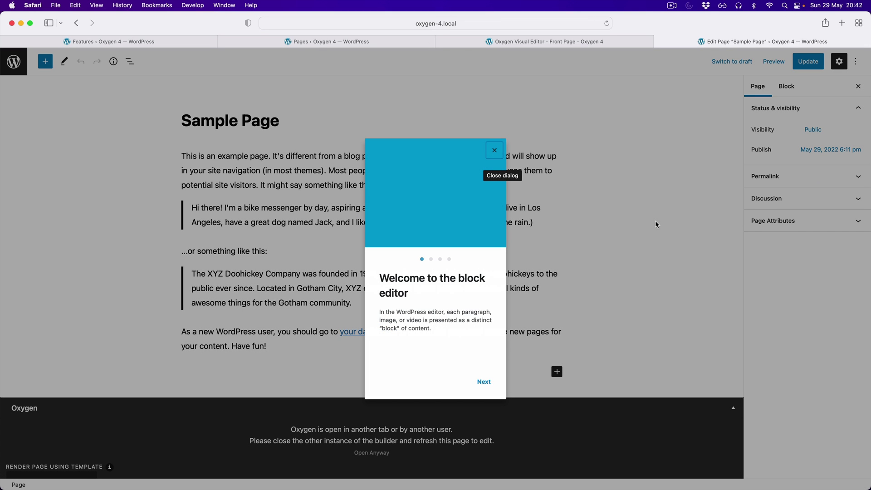
click(545, 41)
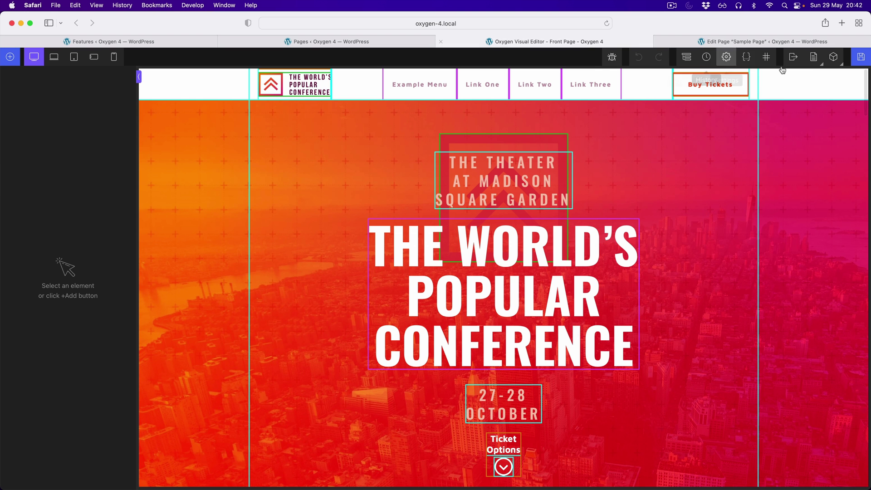
Open Sample Page in the Oxygen builder from the pages list, return to the Front Page builder and show the templates list.
click(807, 61)
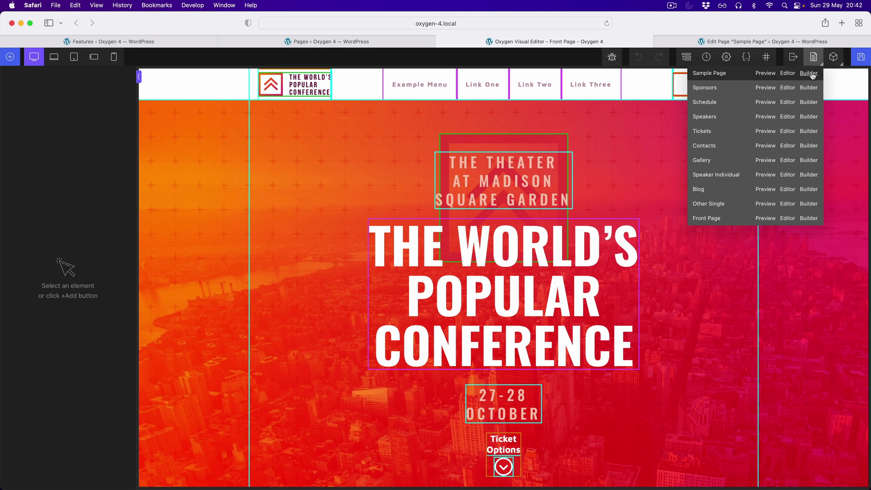
click(809, 74)
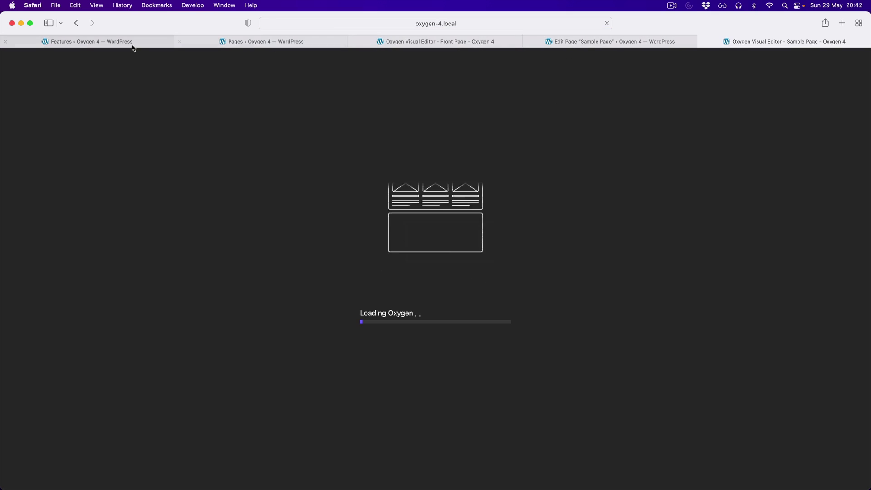
click(395, 41)
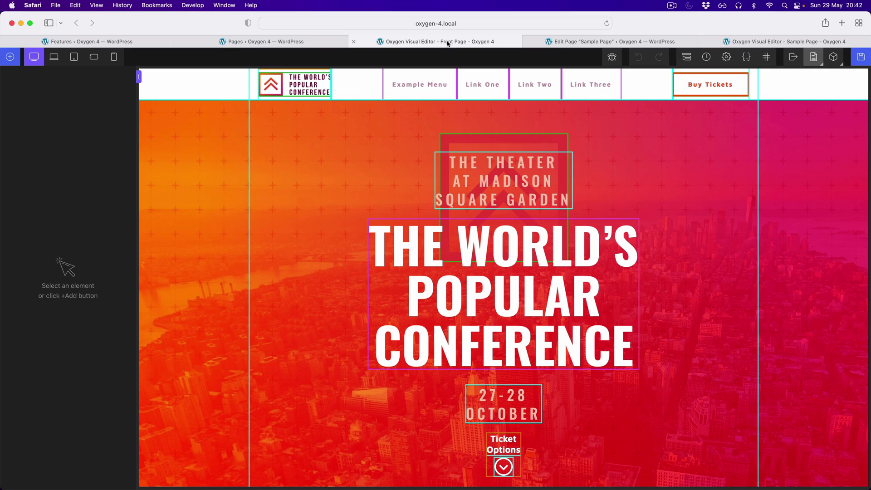
click(834, 61)
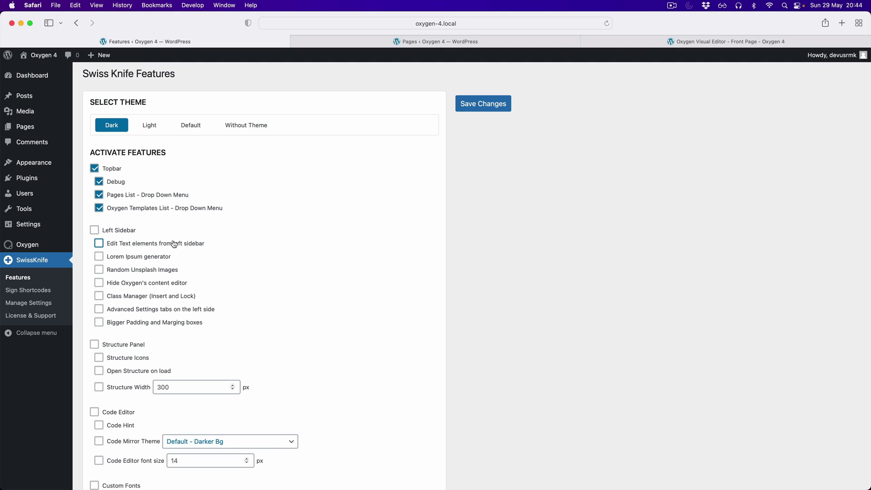
Activate Edit Text elements from left sidebar in Swiss Knife, save the changes and reload the Front Page builder.
scroll(174, 245, up, 1)
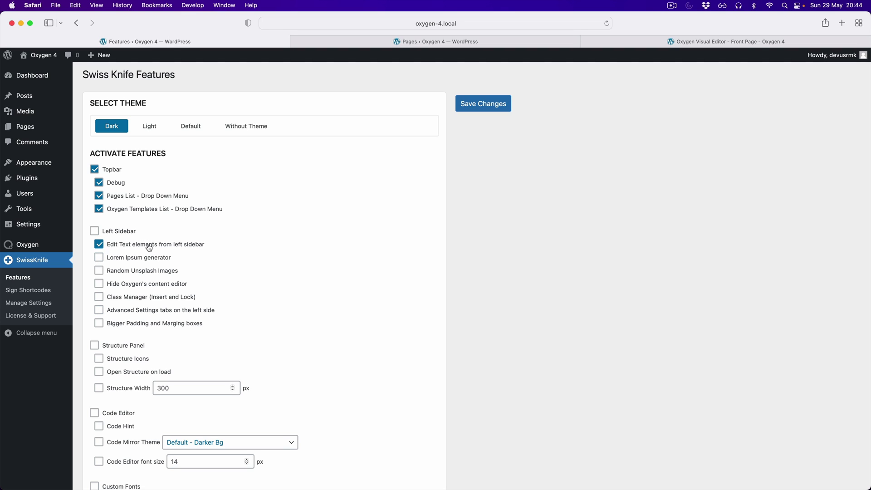
click(482, 104)
click(607, 42)
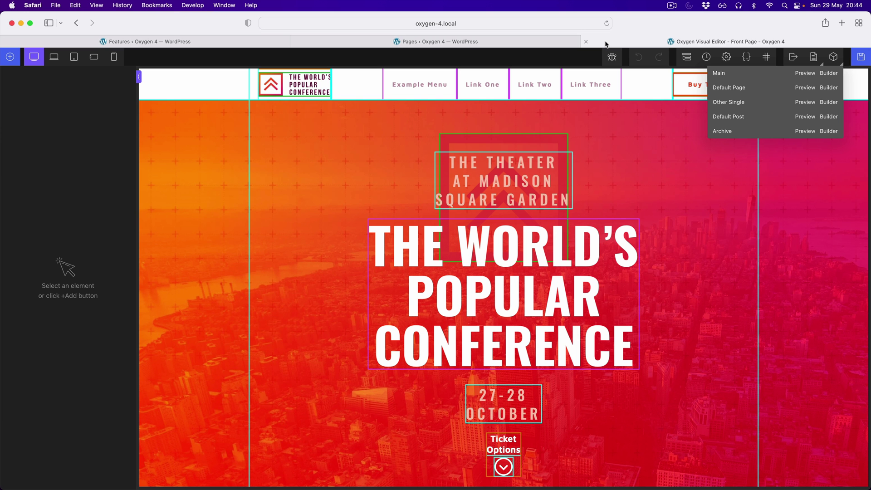
key(super+r)
Select the main hero heading and replace its Text Content with "Test".
click(465, 191)
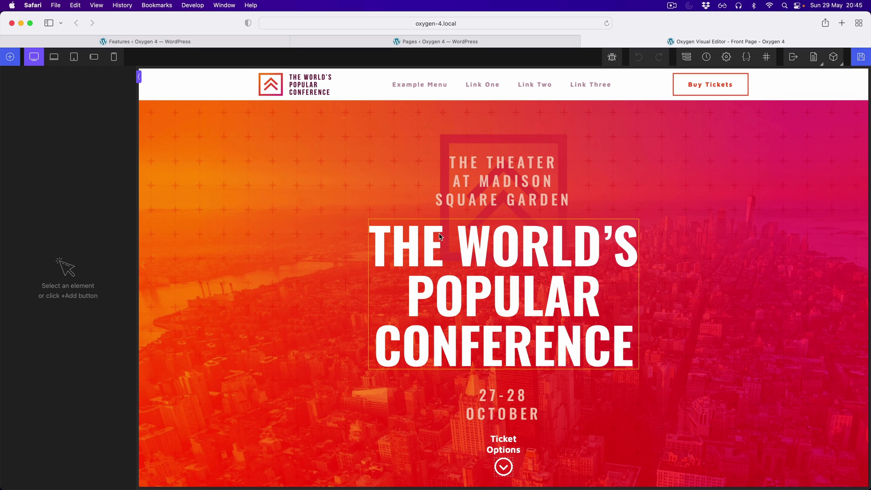
click(438, 236)
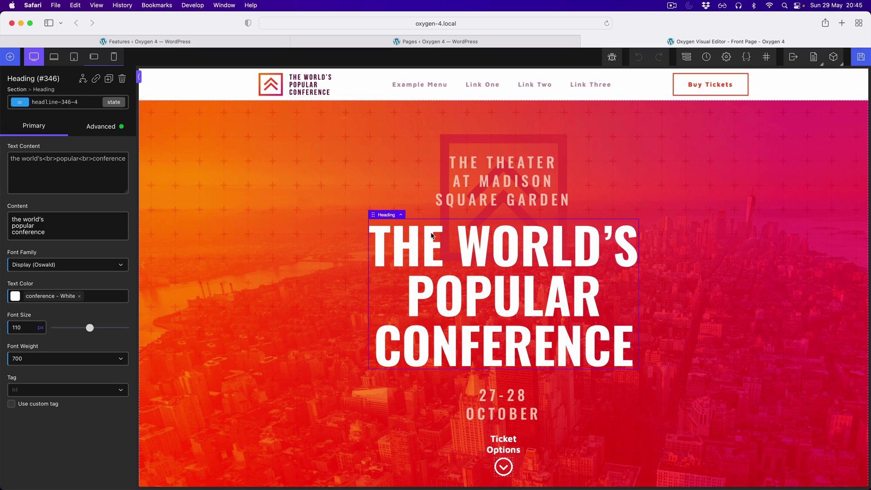
click(80, 167)
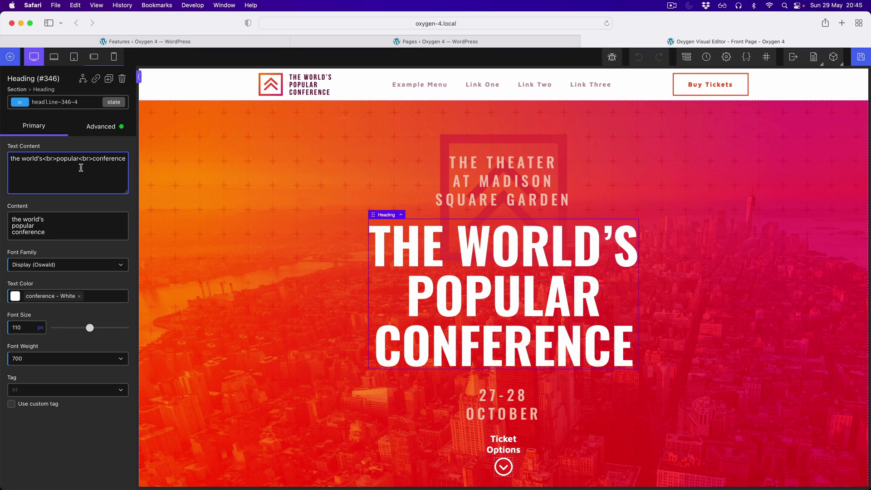
triple_click(18, 159)
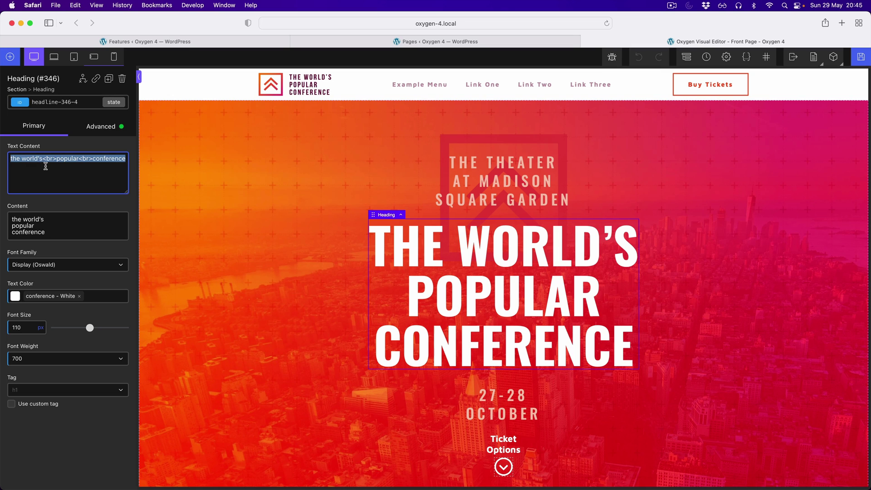
key(BackSpace)
text(Tet)
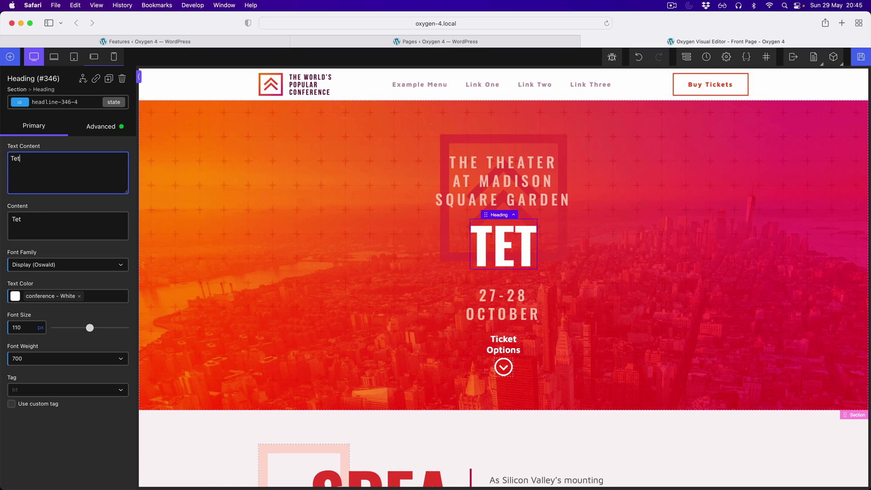
text(st)
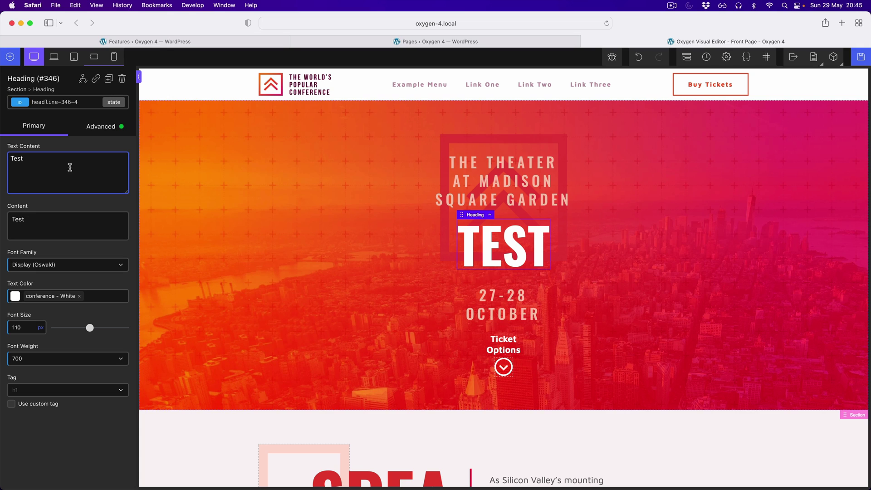
Replace the hero heading's Text Content with "<h2>Test<h2>" and compare it with Oxygen's own Content field.
click(49, 220)
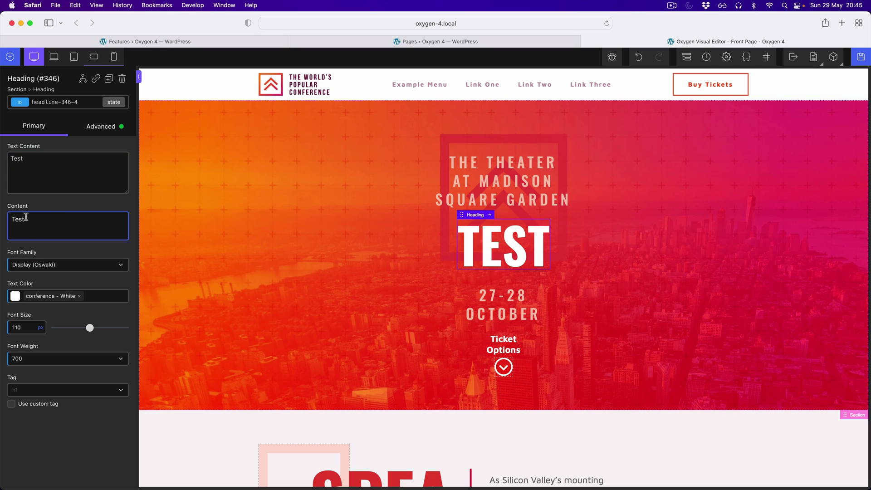
click(50, 190)
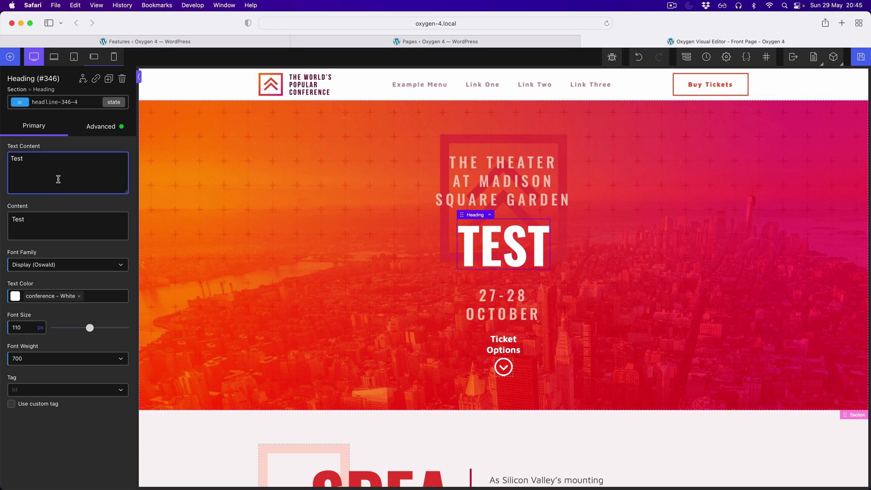
key(super+a)
key(BackSpace)
text(<)
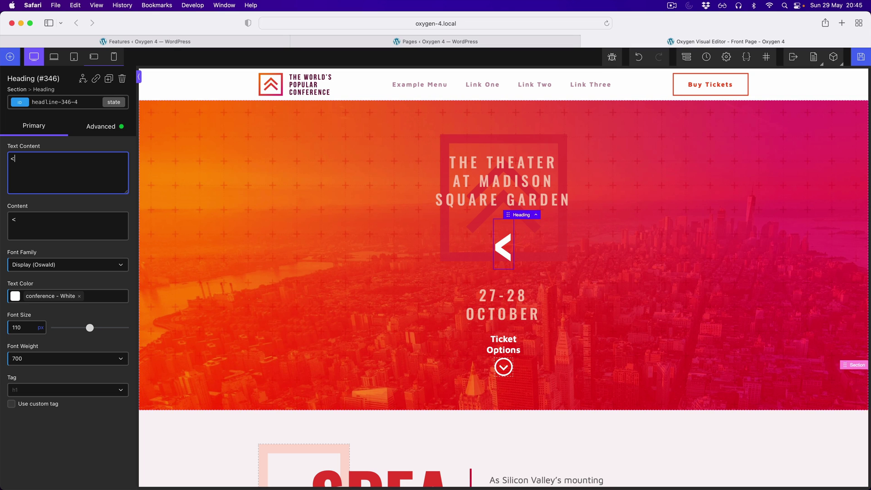
text(2<)
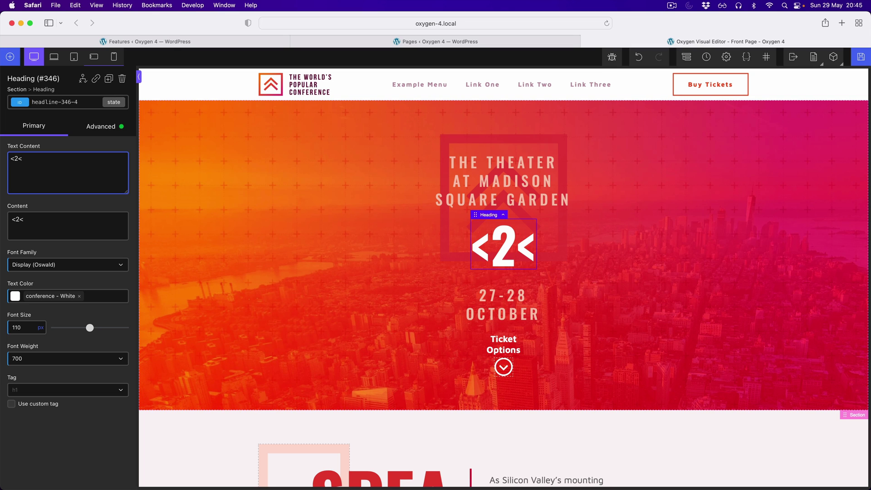
key(BackSpace)
key(BackSpace)
text(h2)
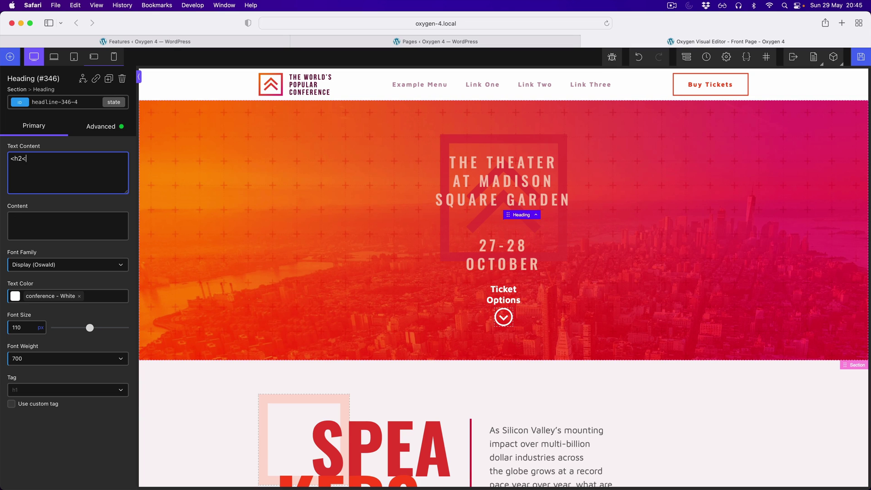
text(>Test)
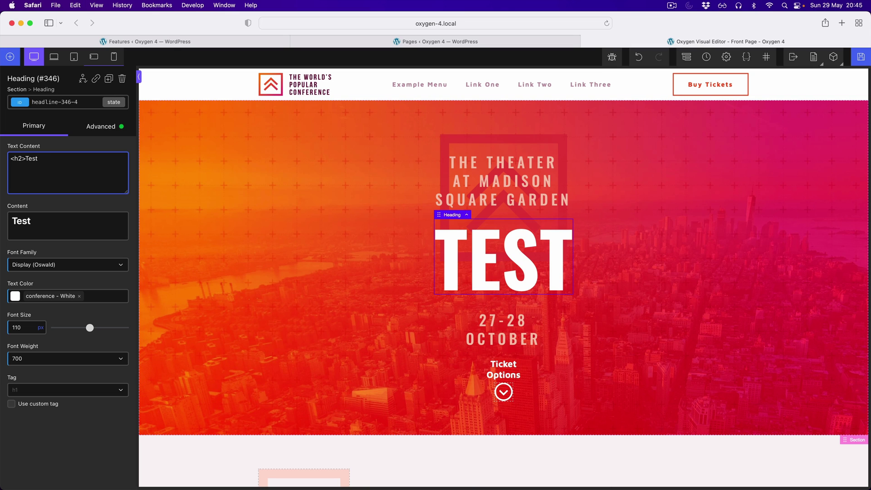
text(<h2>)
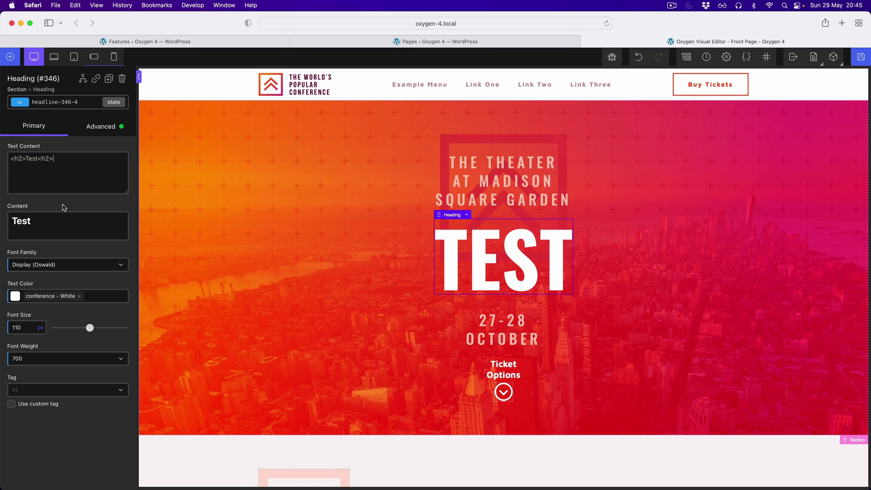
click(59, 222)
key(super+a)
click(77, 155)
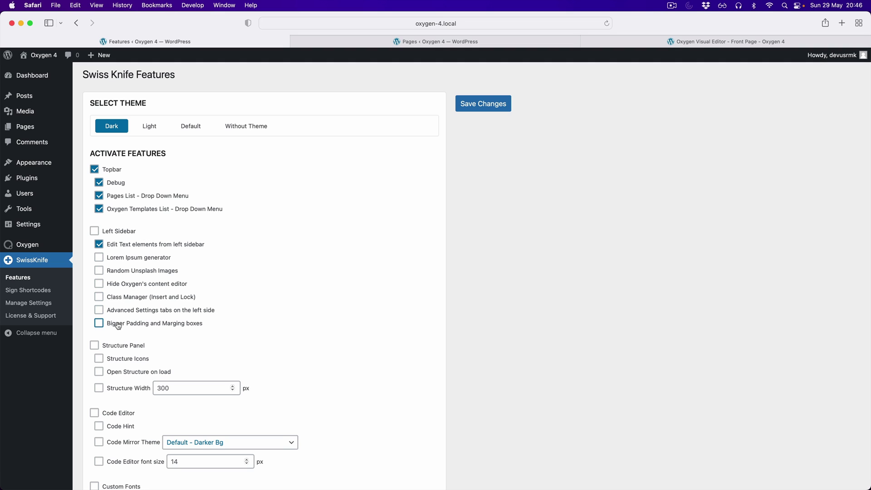
Activate Hide Oxygen's content editor and the Lorem Ipsum generator in Swiss Knife, saving after each and viewing the Front Page builder in between.
click(122, 287)
click(499, 104)
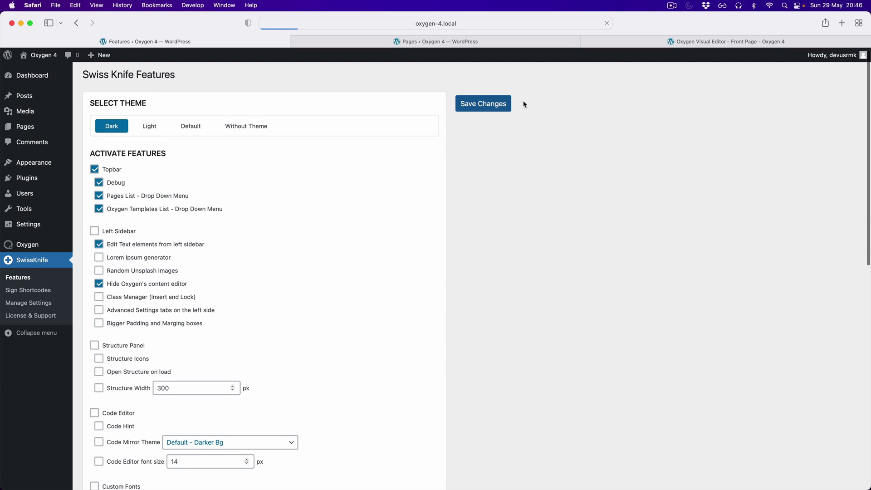
click(625, 42)
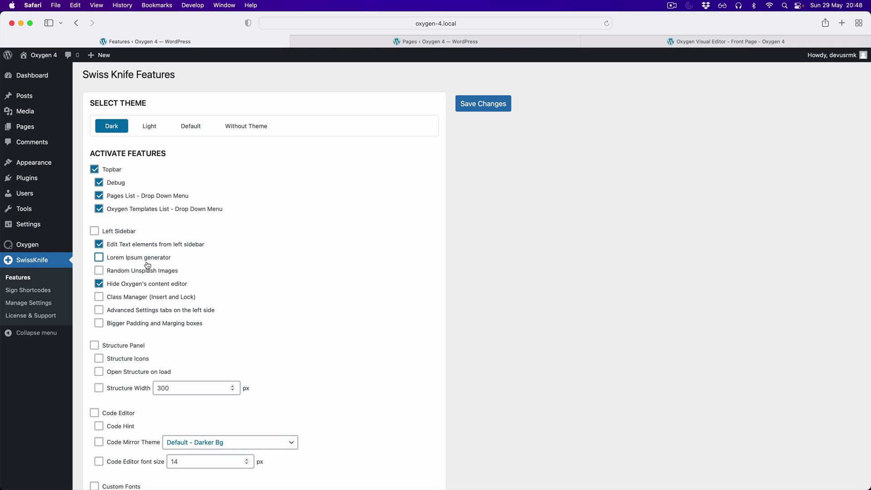
click(121, 260)
click(475, 104)
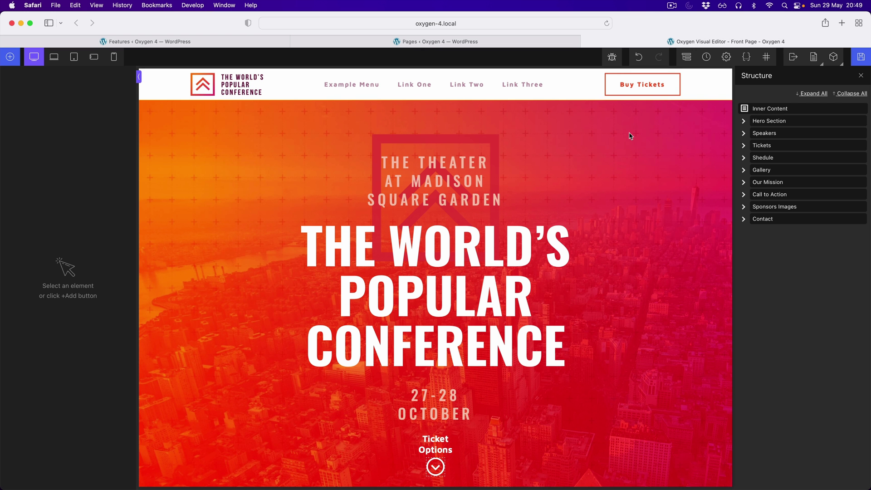
Add a Text element to the Front Page and move it above Hero Section in the structure.
click(10, 57)
click(66, 186)
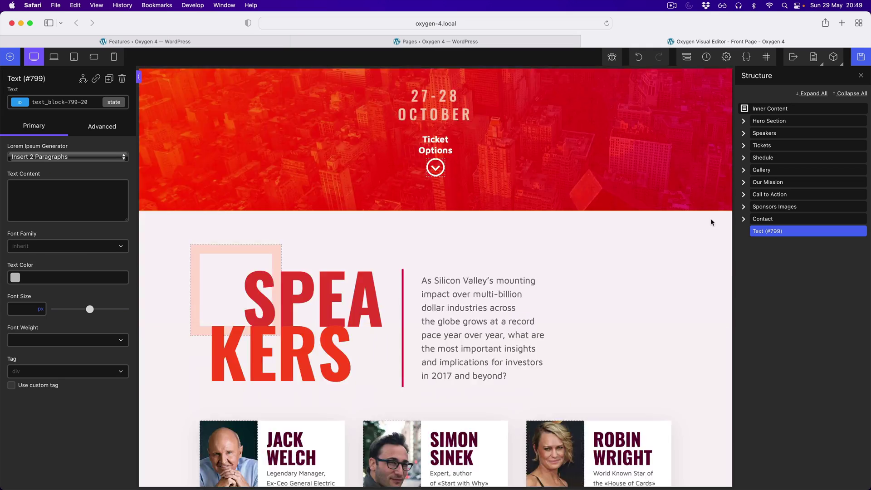
drag(756, 233, 764, 123)
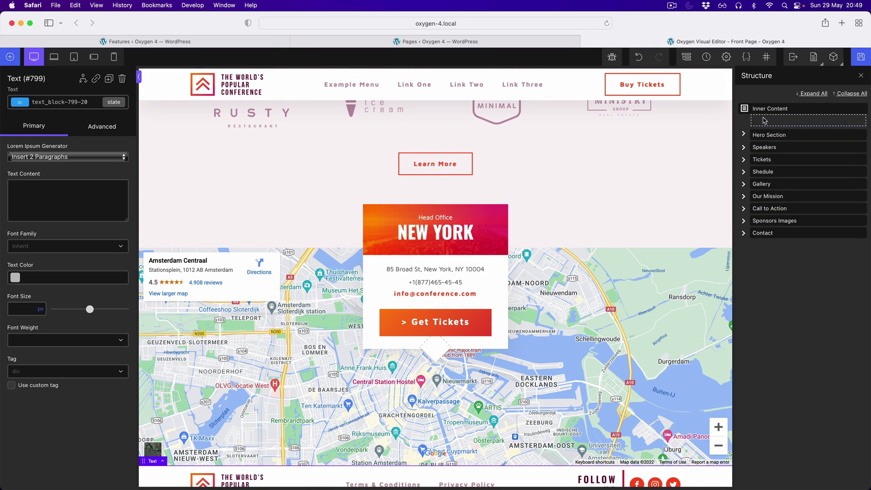
click(769, 135)
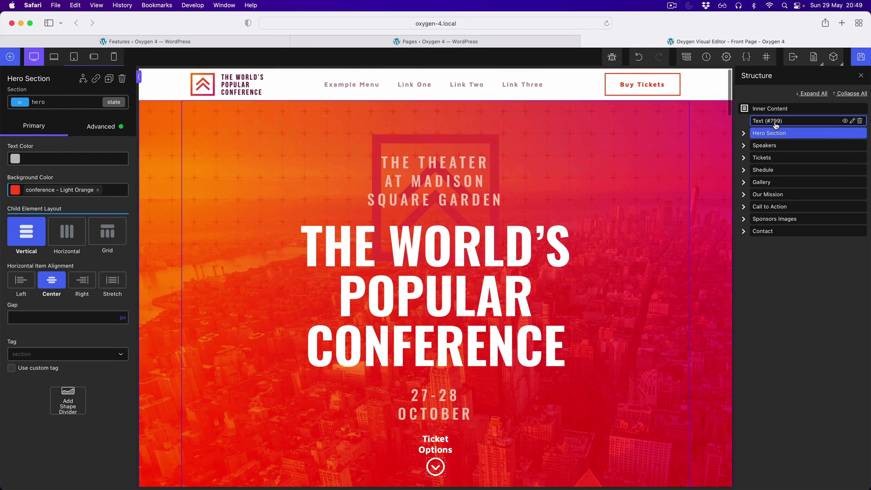
Fill the new Text element above Hero Section with 4 paragraphs from the Lorem Ipsum Generator.
click(777, 122)
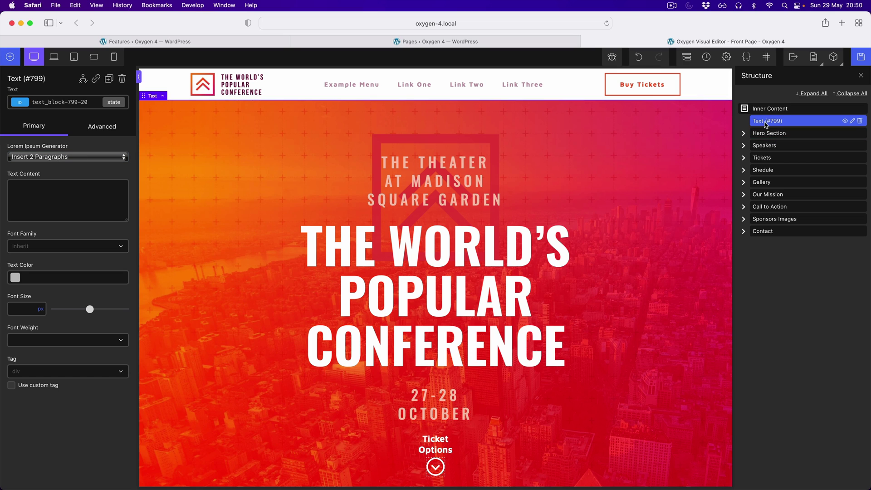
click(99, 157)
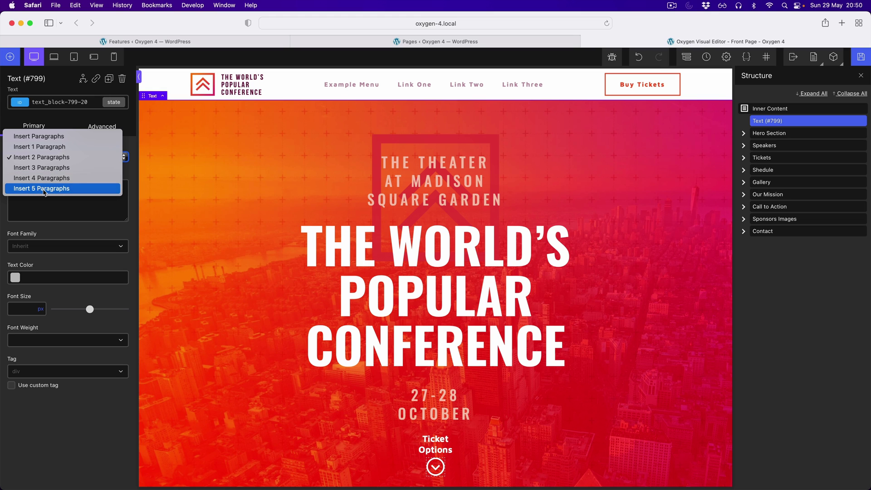
click(50, 179)
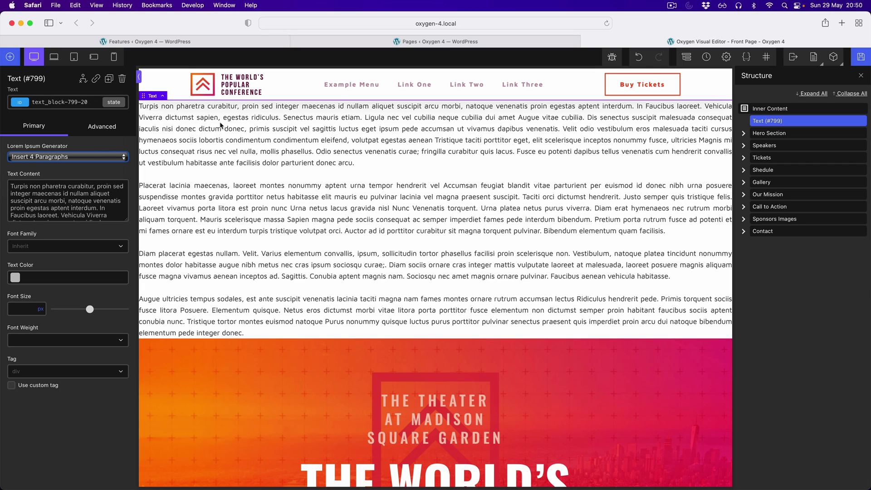
Regenerate the Text element's lorem ipsum with 3 paragraphs, 2 paragraphs and finally 5 paragraphs.
click(76, 157)
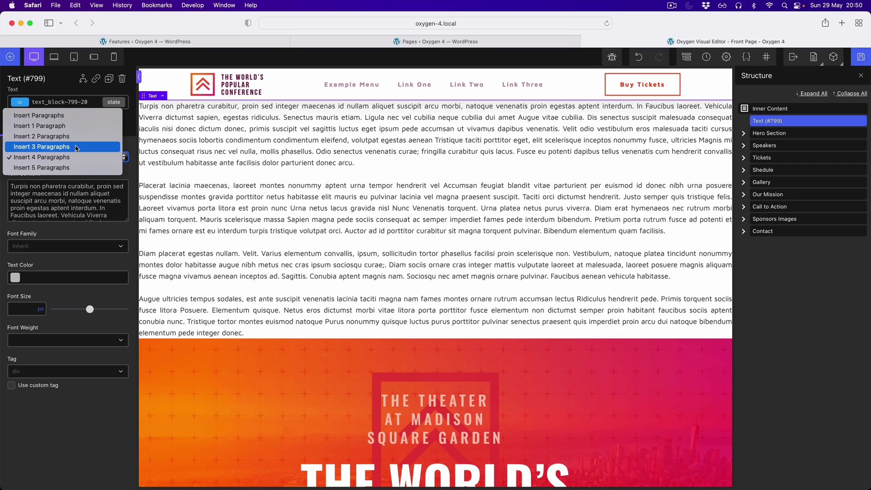
click(77, 147)
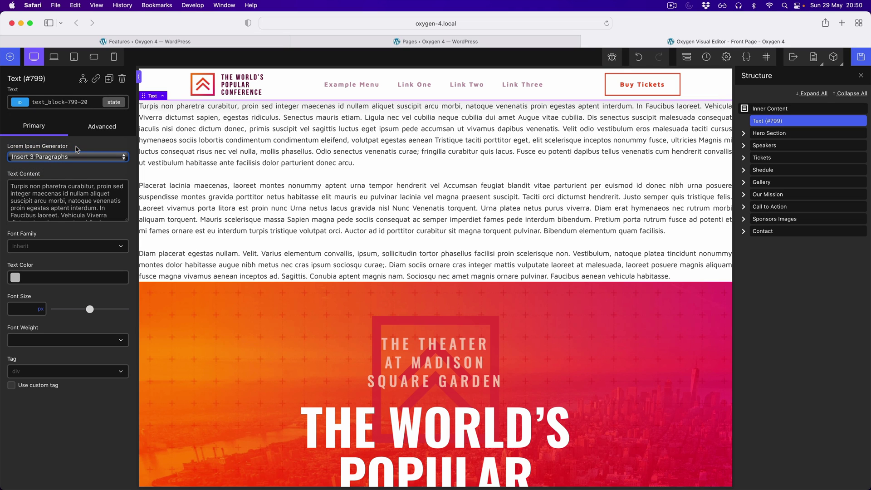
click(64, 151)
click(65, 147)
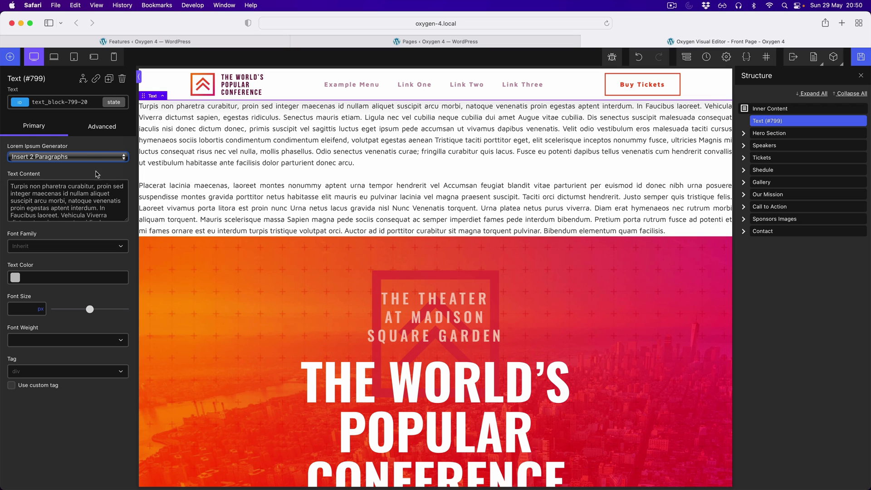
click(90, 157)
click(242, 201)
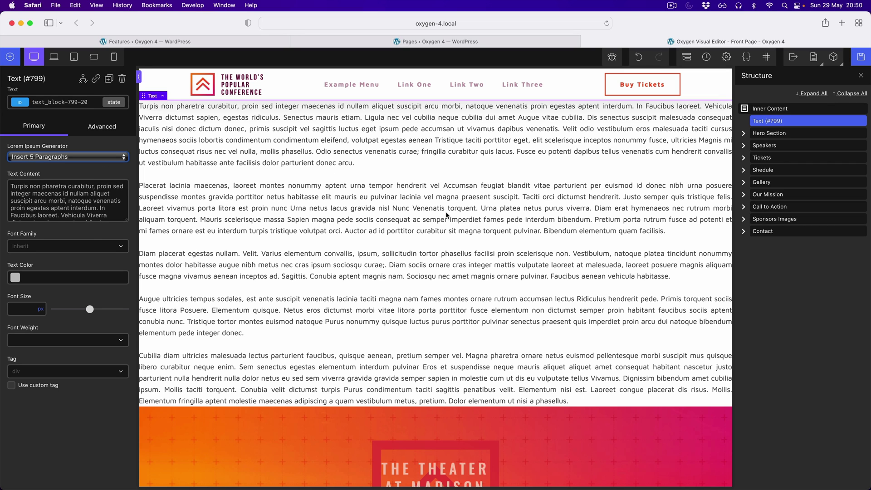
Activate Random Unsplash Images under Left Sidebar in the Swiss Knife features and save the changes.
click(145, 42)
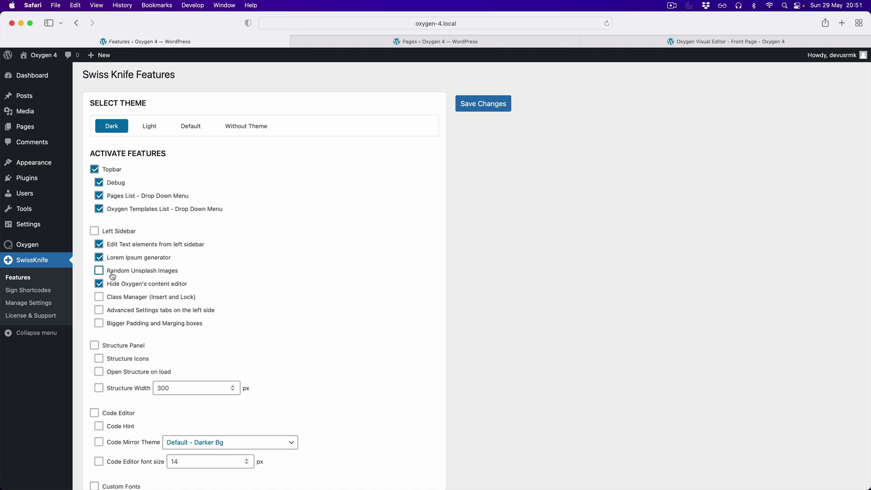
click(158, 275)
click(473, 104)
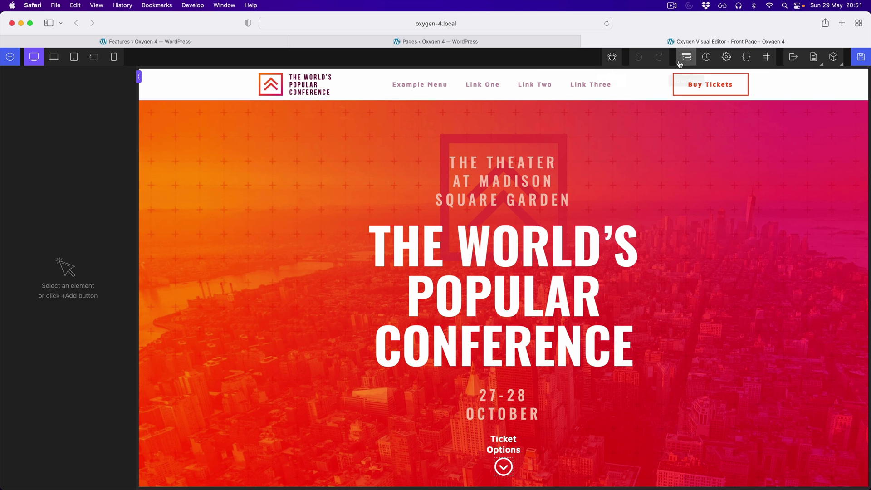
Show the structure in the Front Page builder and add an Image element to the page.
click(682, 61)
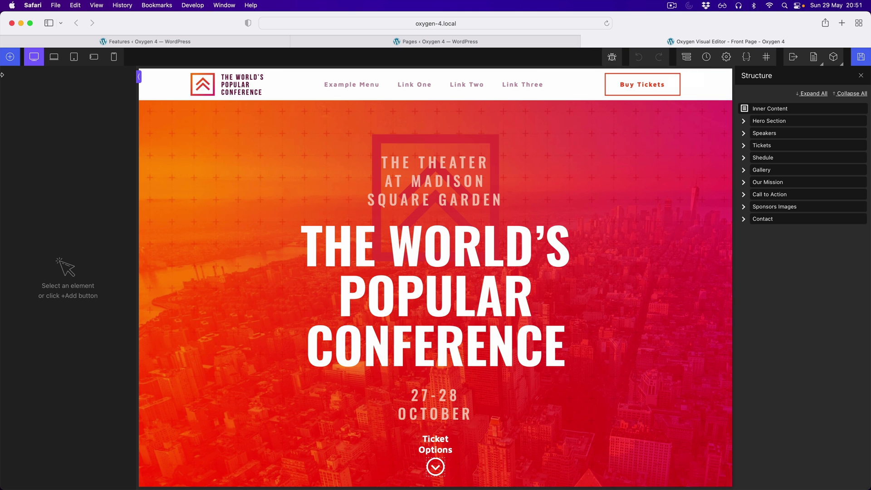
click(10, 58)
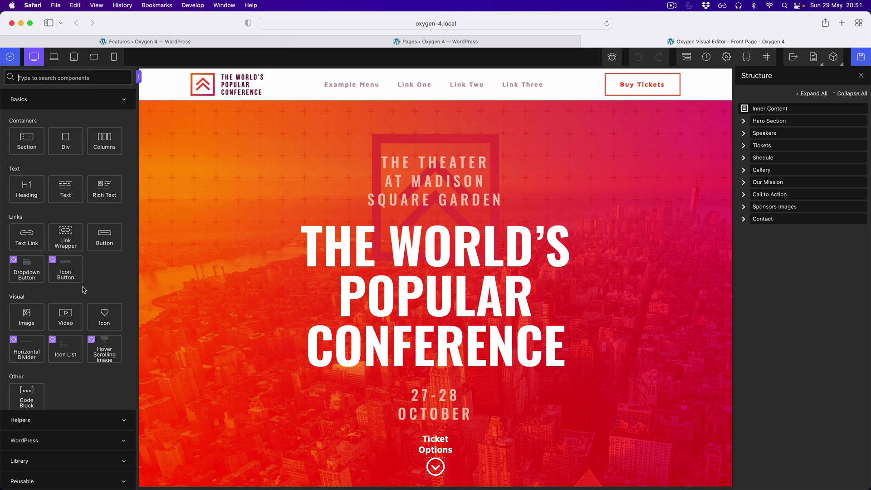
click(28, 318)
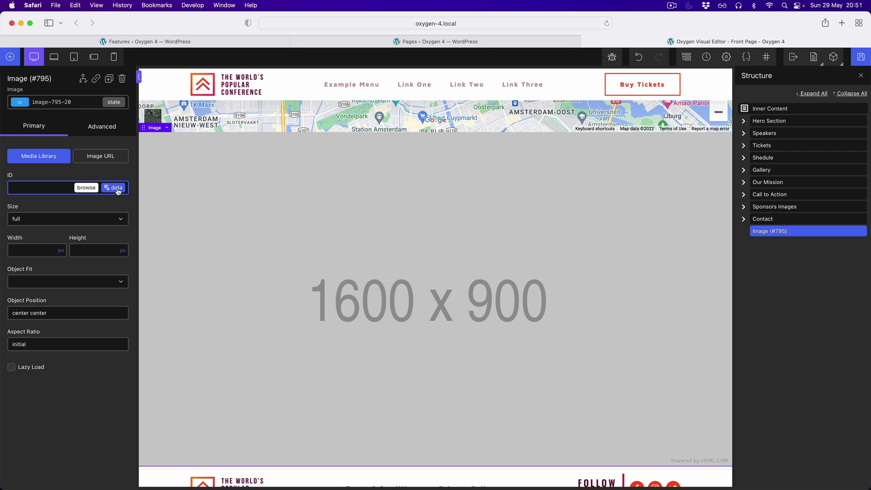
Switch the new image's source to Image URL and cycle through several random Unsplash images.
click(109, 162)
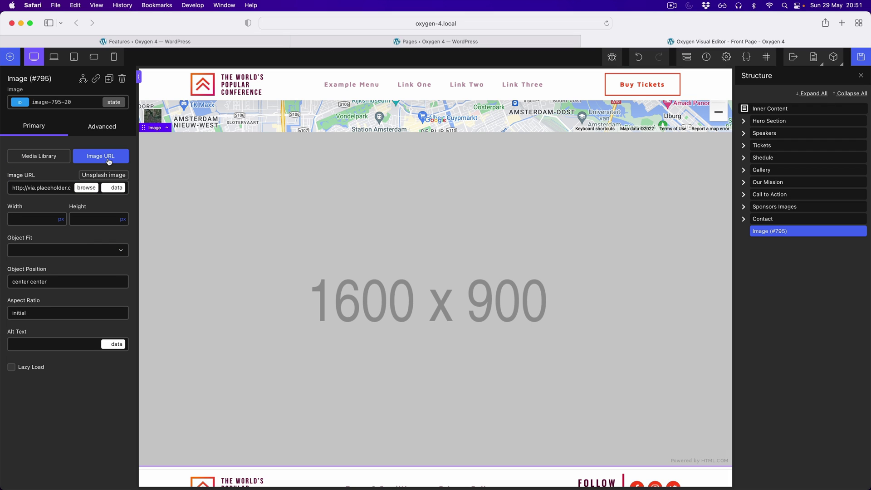
click(103, 176)
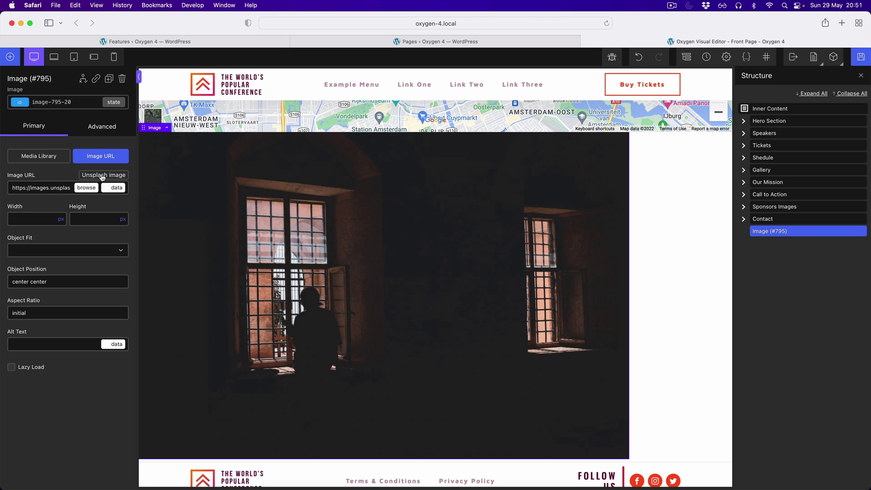
click(103, 176)
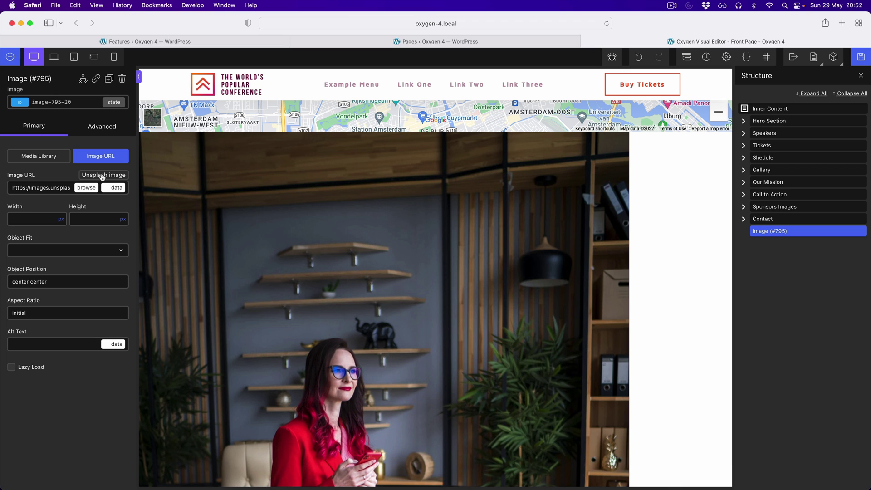
click(102, 176)
click(103, 176)
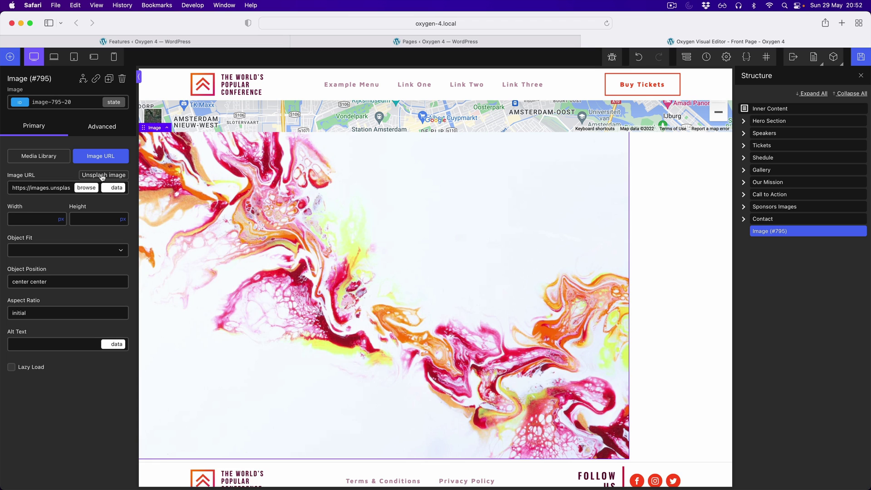
click(103, 176)
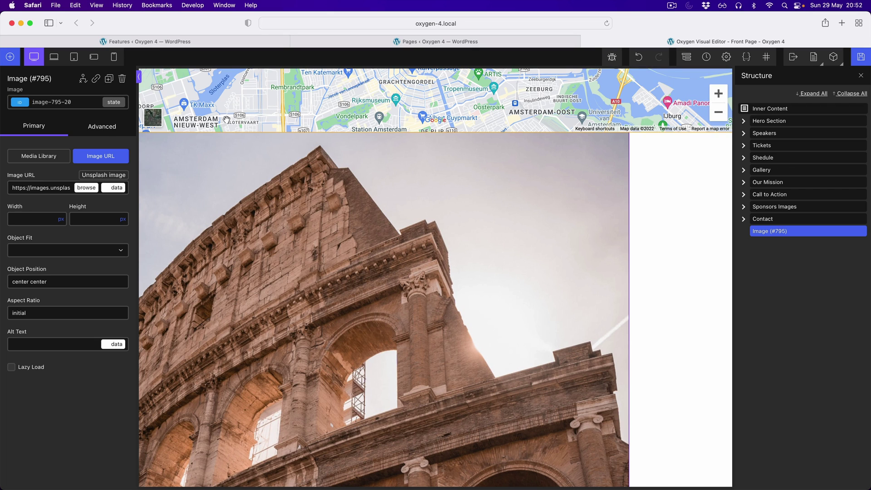
Examine the padding and margin boxes in the image's advanced Size & Spacing settings.
click(104, 126)
click(75, 184)
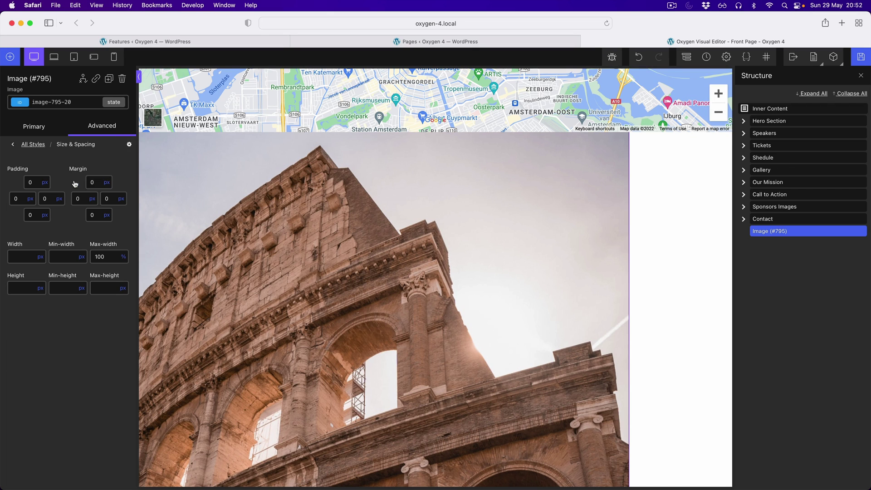
click(39, 216)
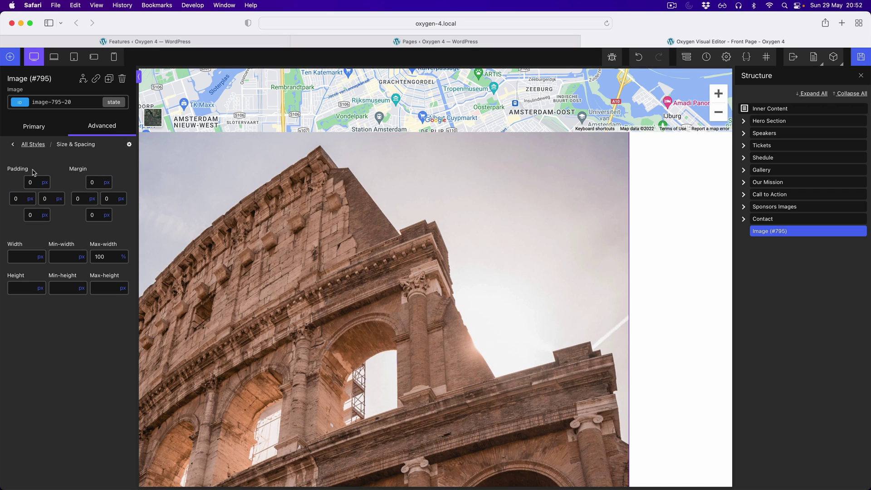